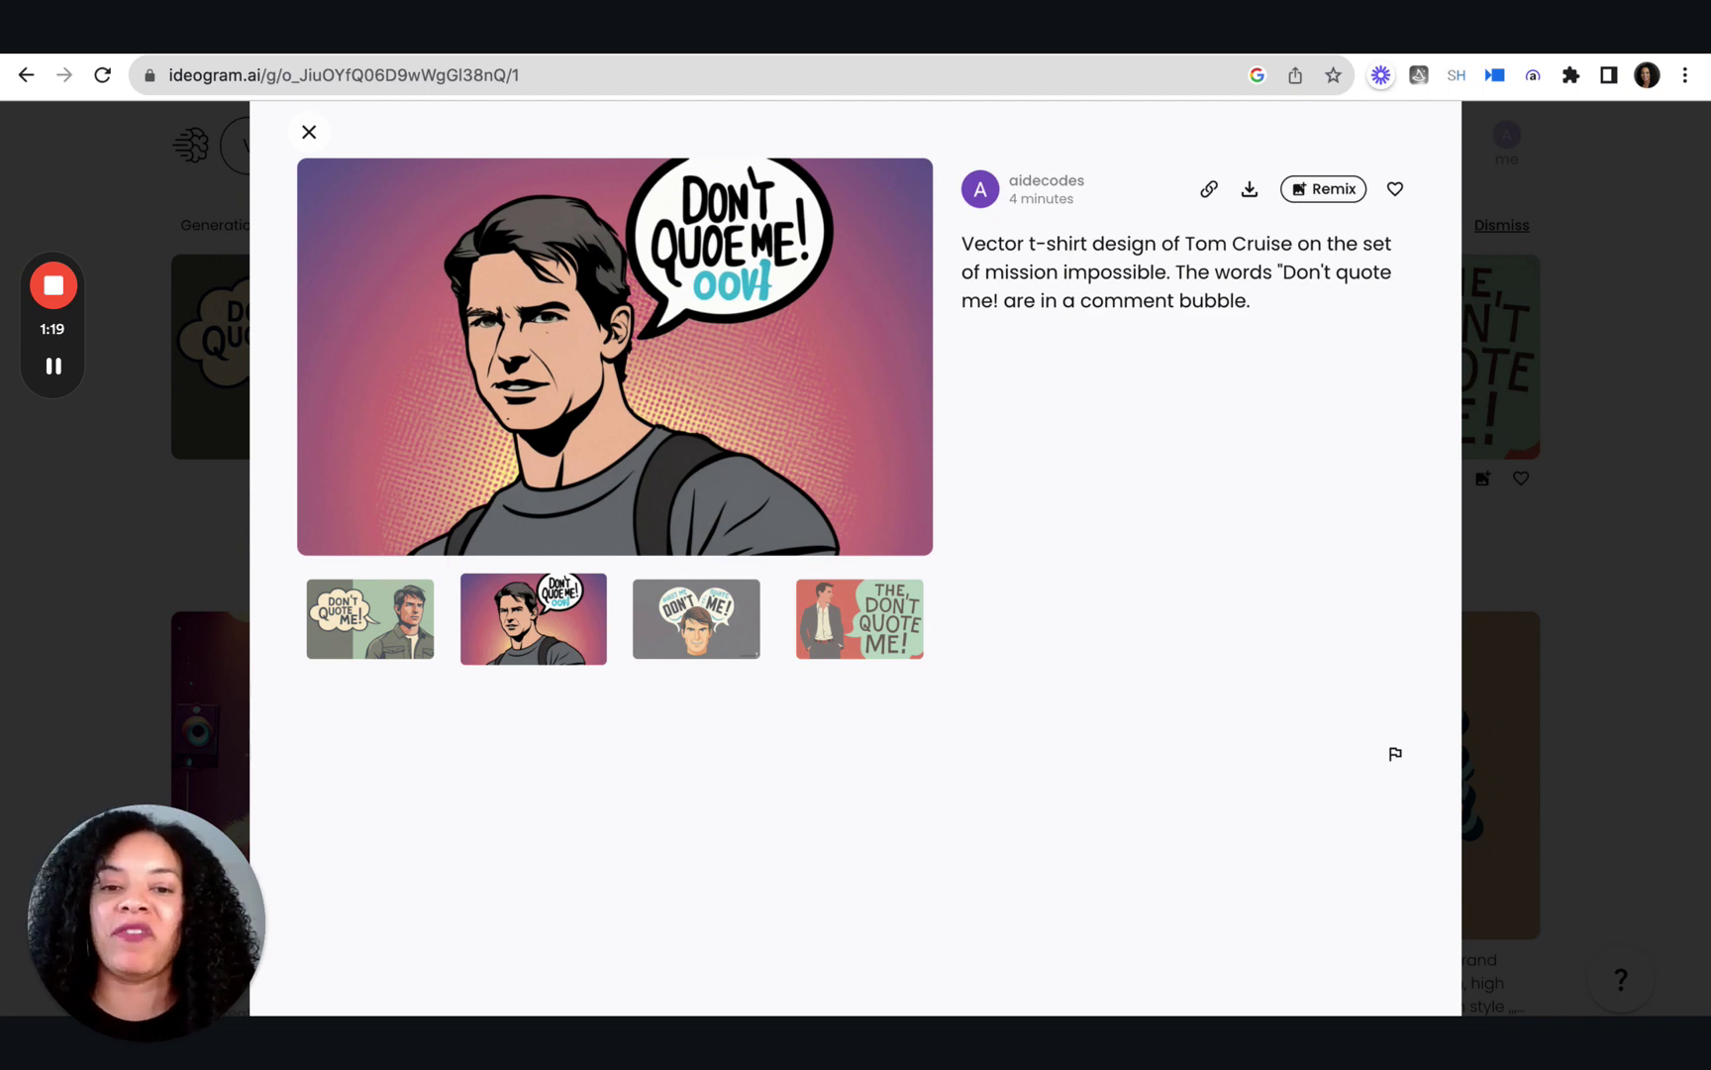
Step: Examine the remaining Ideogram images for the Tom Cruise "Don't quote me!" t-shirt prompt, comparing the lettering in the comment bubbles
{"action": "key", "text": "Right"}
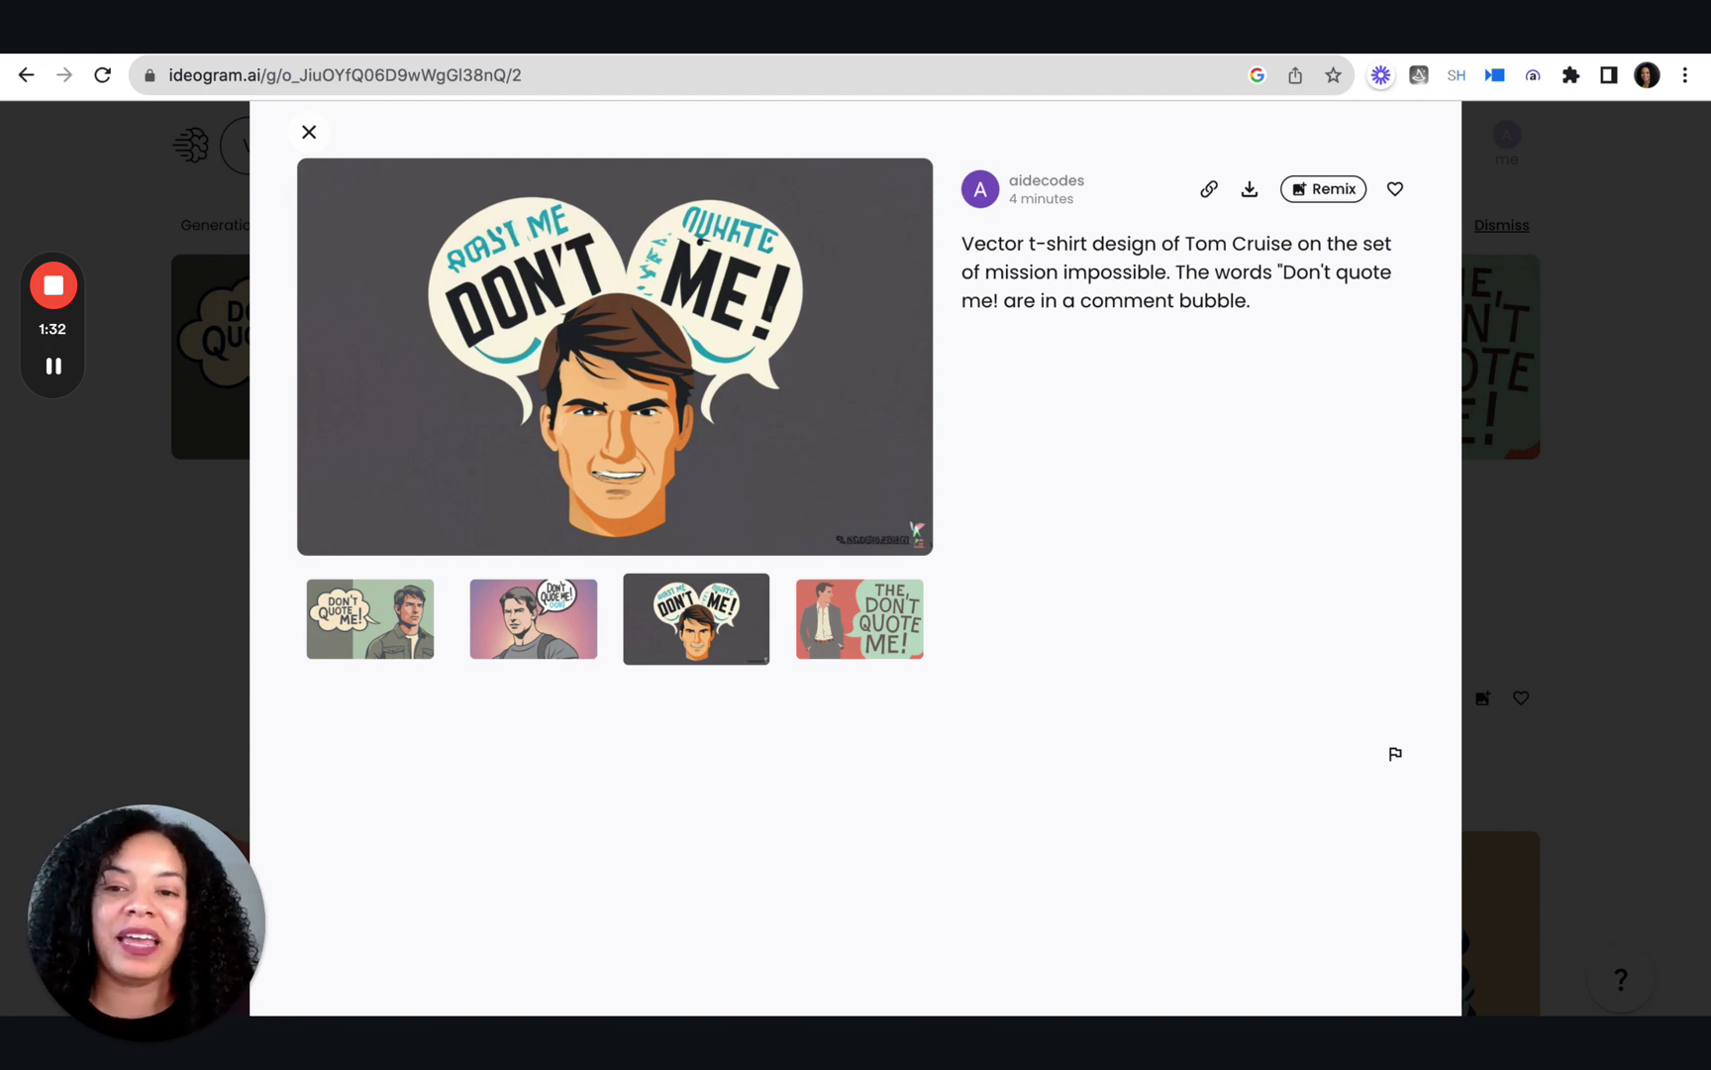
{"action": "key", "text": "Right"}
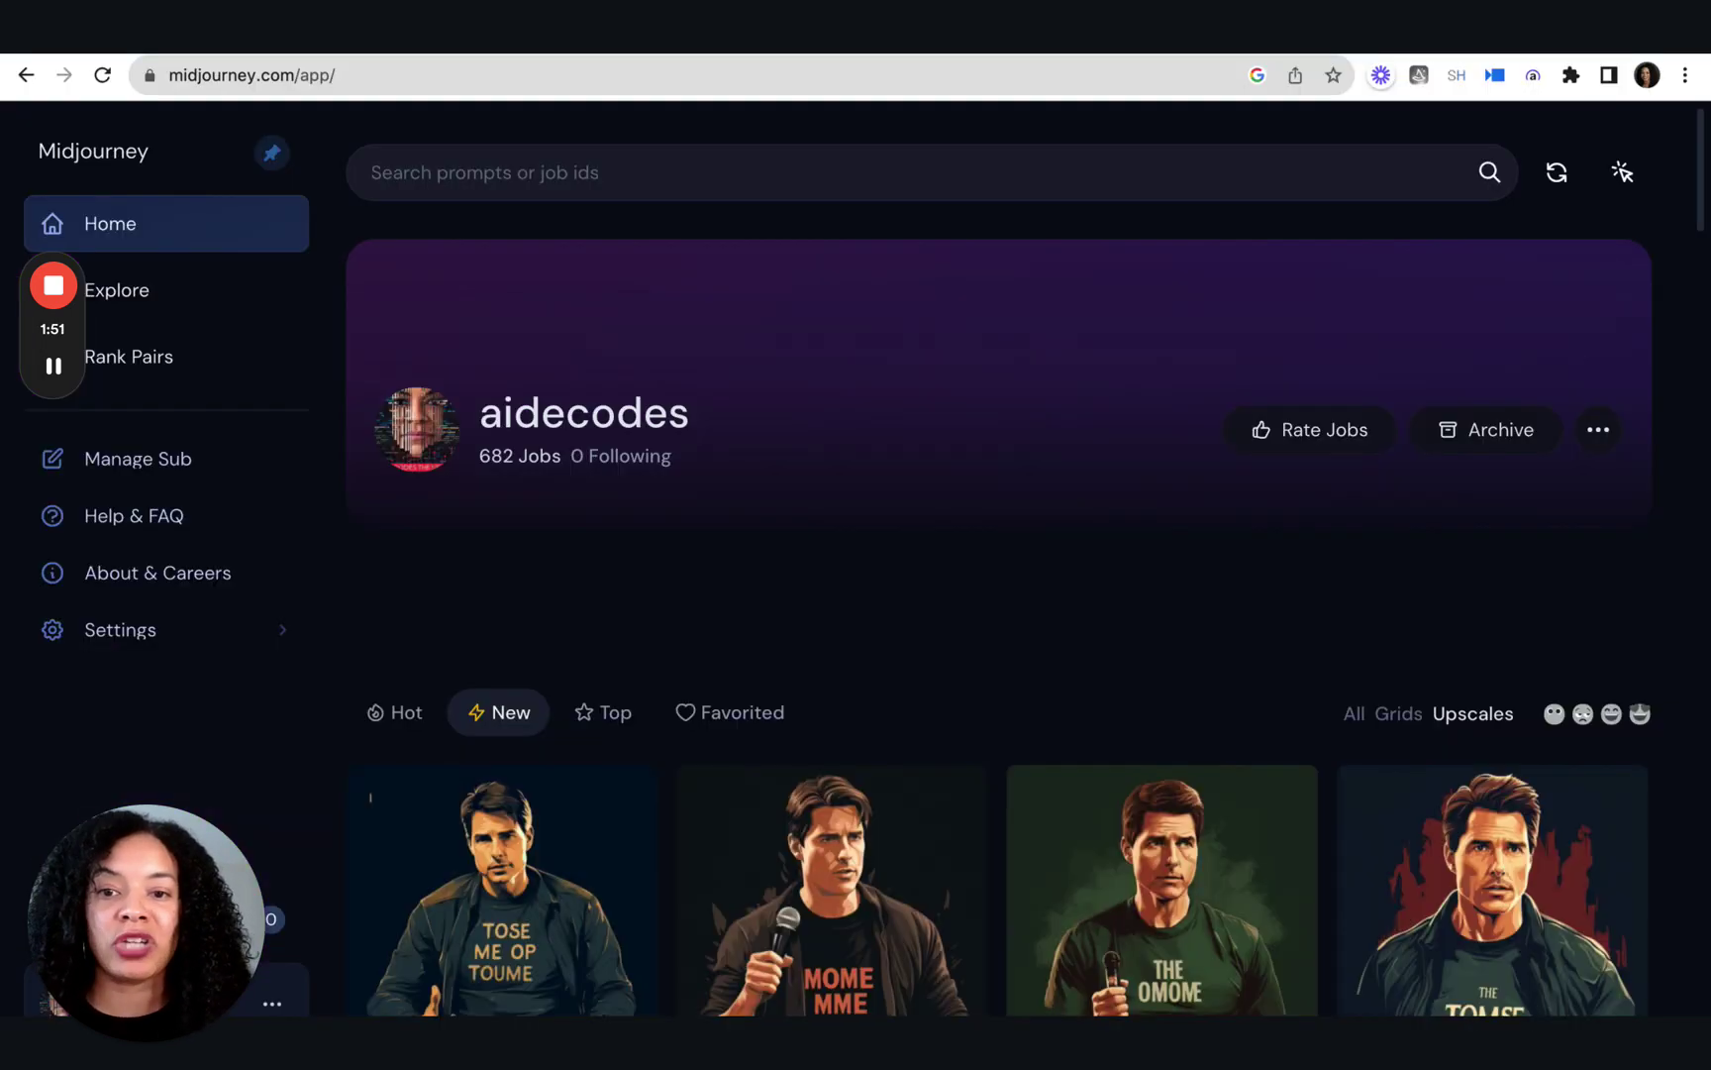
Step: Switch to Midjourney and examine its Tom Cruise t-shirt images one by one, checking how the text is rendered
{"action": "left_click", "coordinate": [503, 891]}
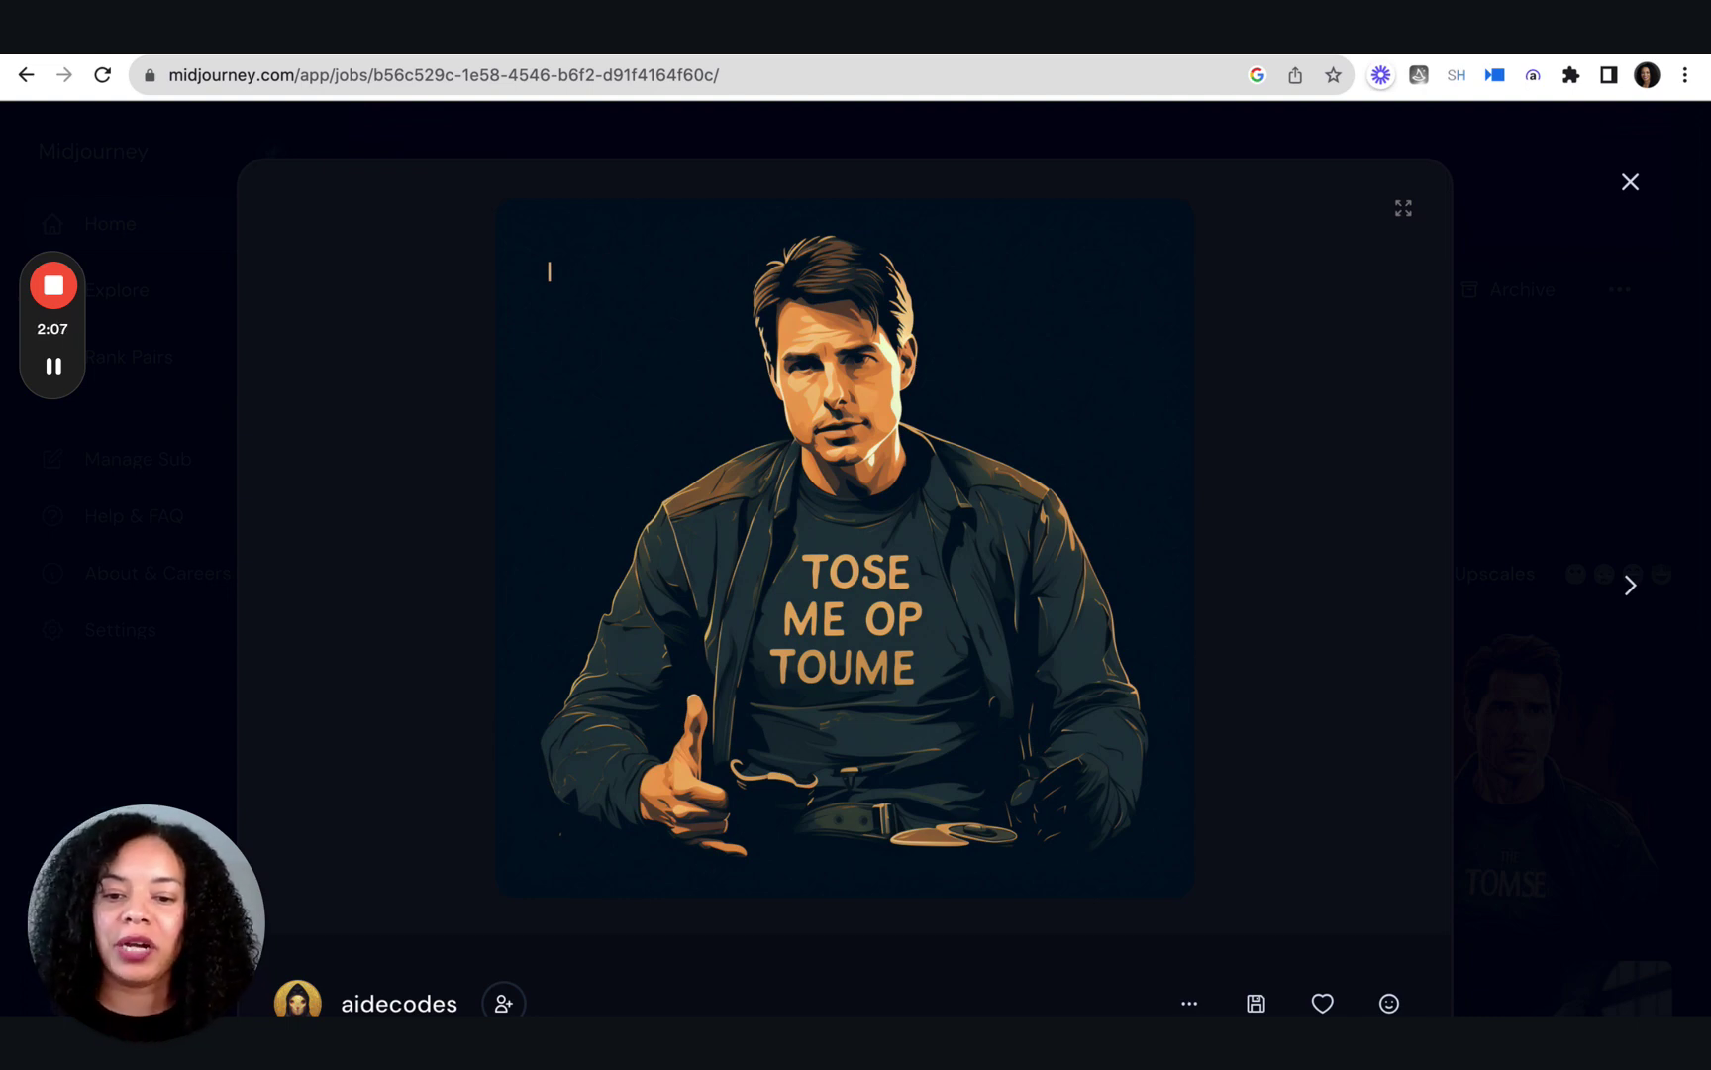
{"action": "key", "text": "Right"}
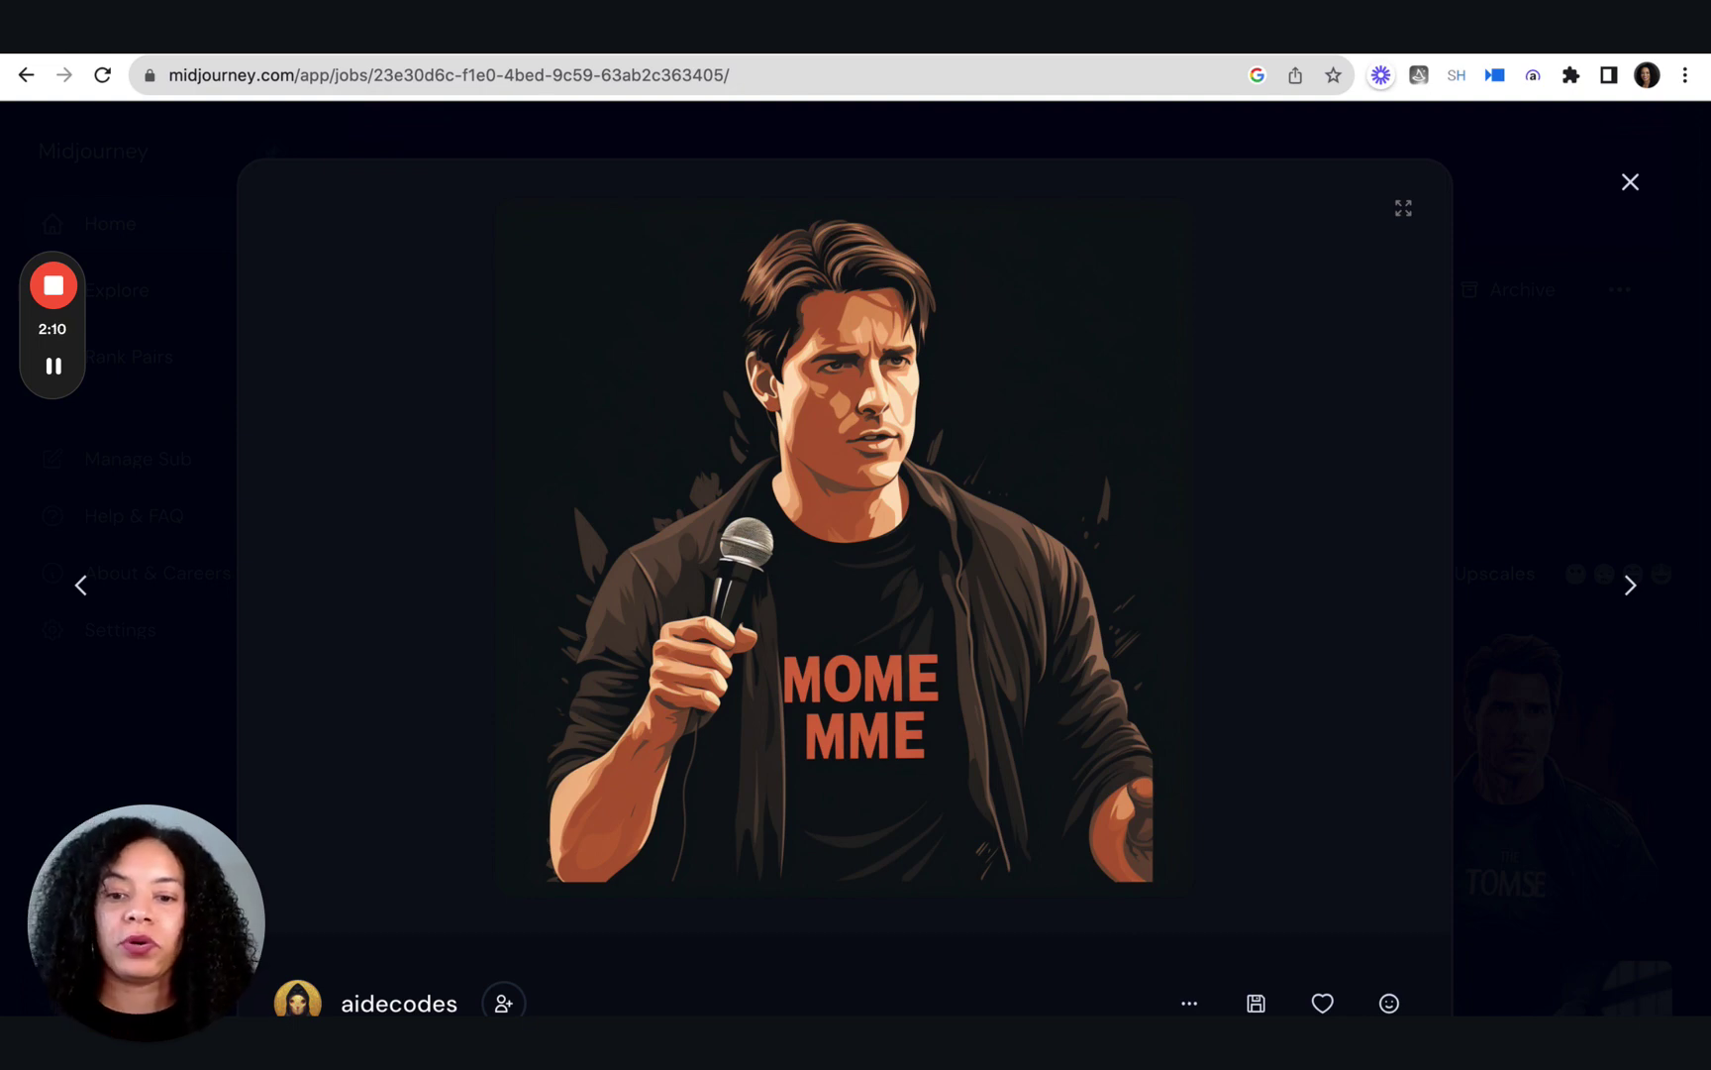
{"action": "key", "text": "Right"}
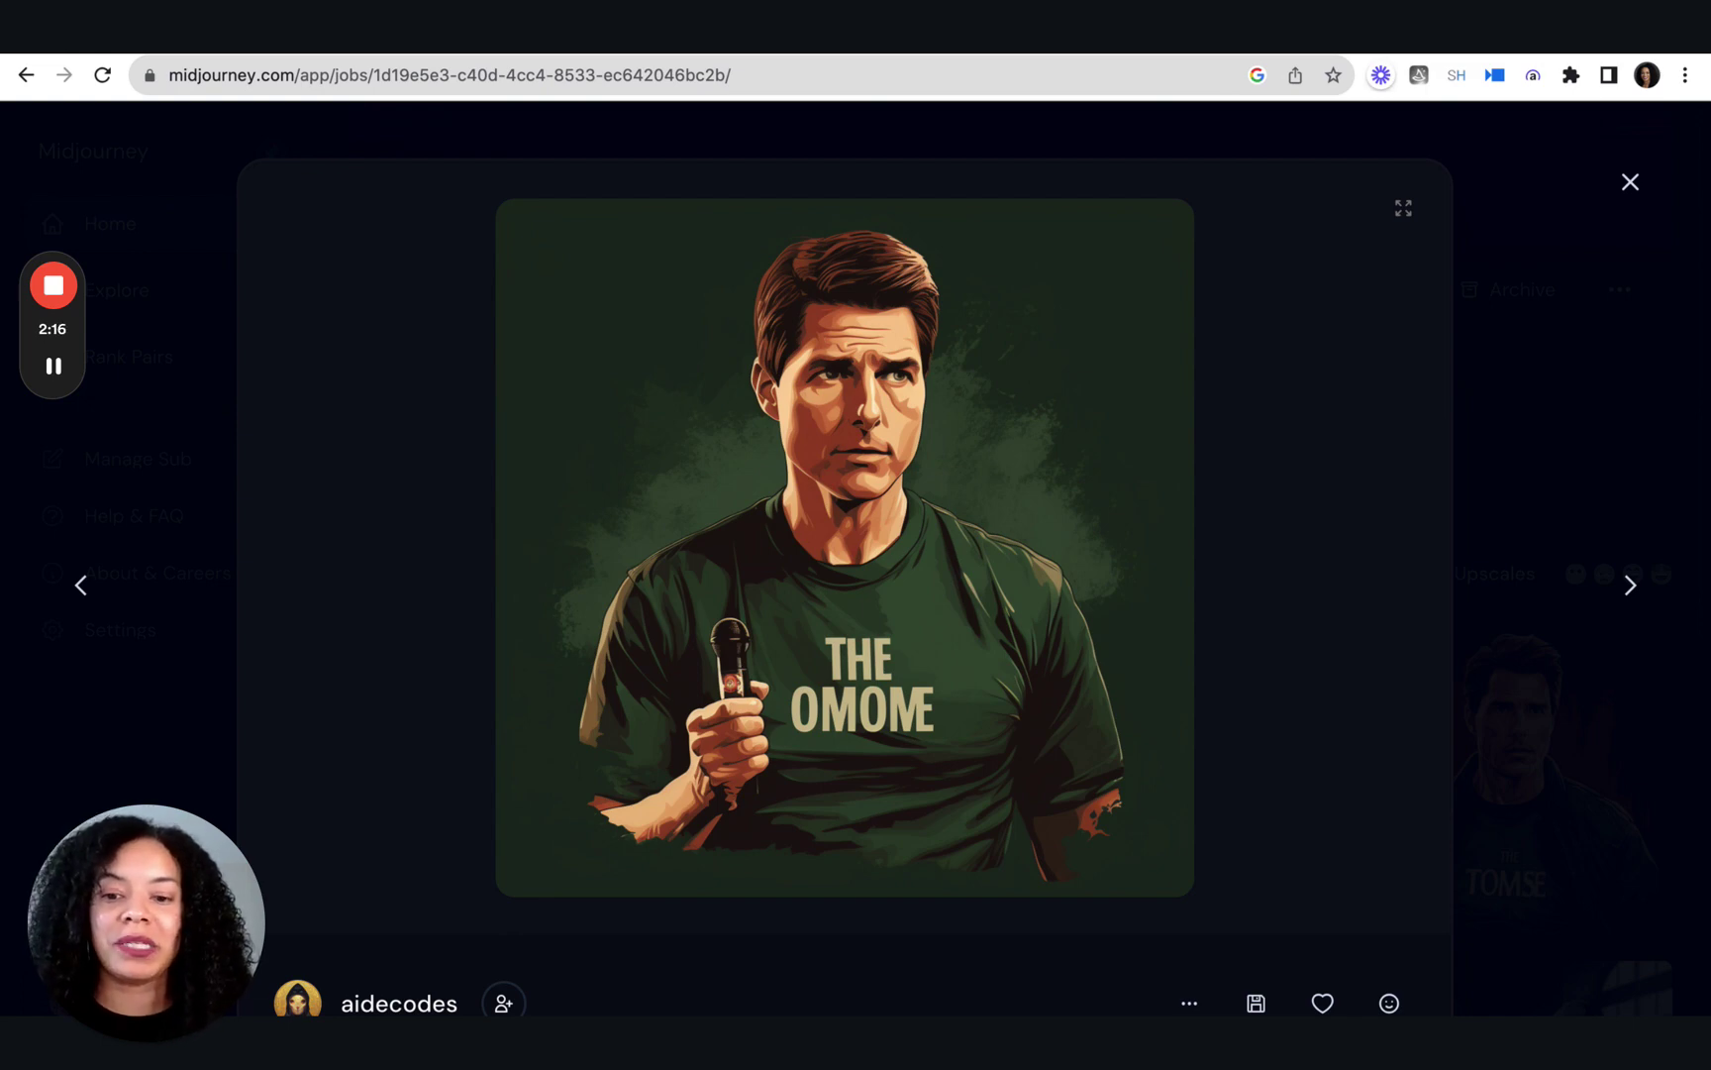
{"action": "key", "text": "Right"}
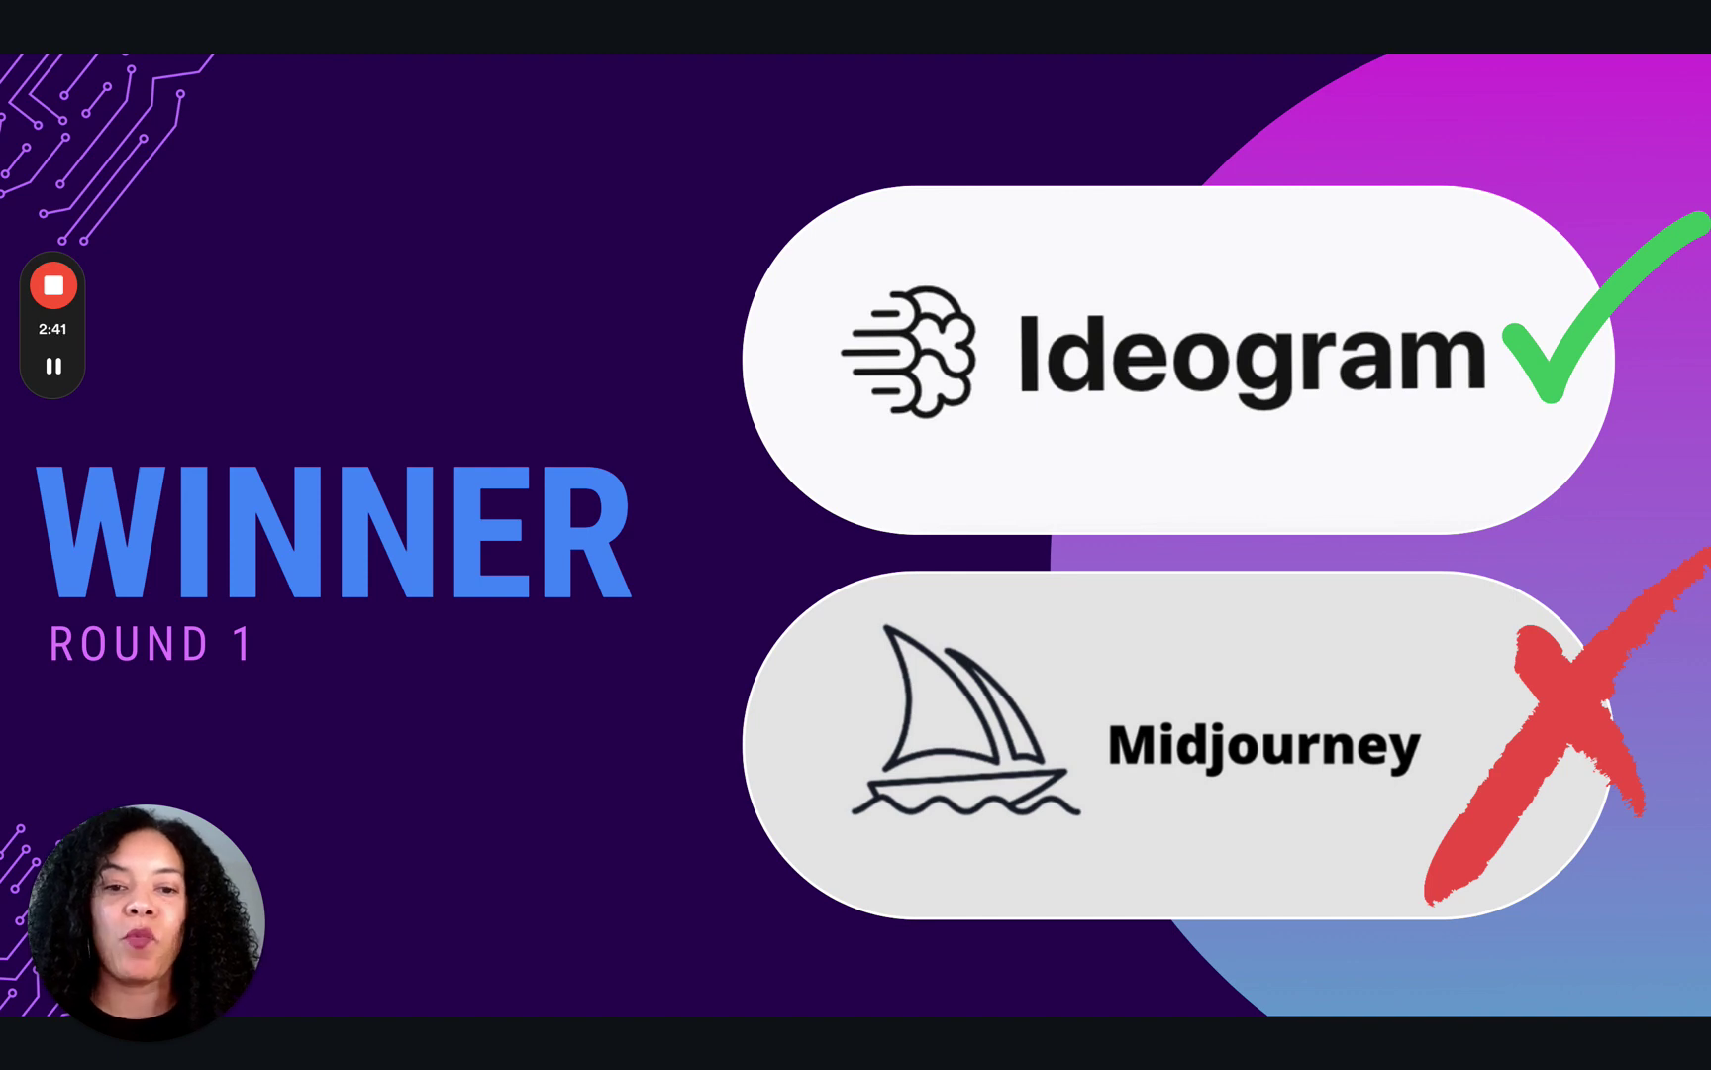
{"action": "key", "text": "Right"}
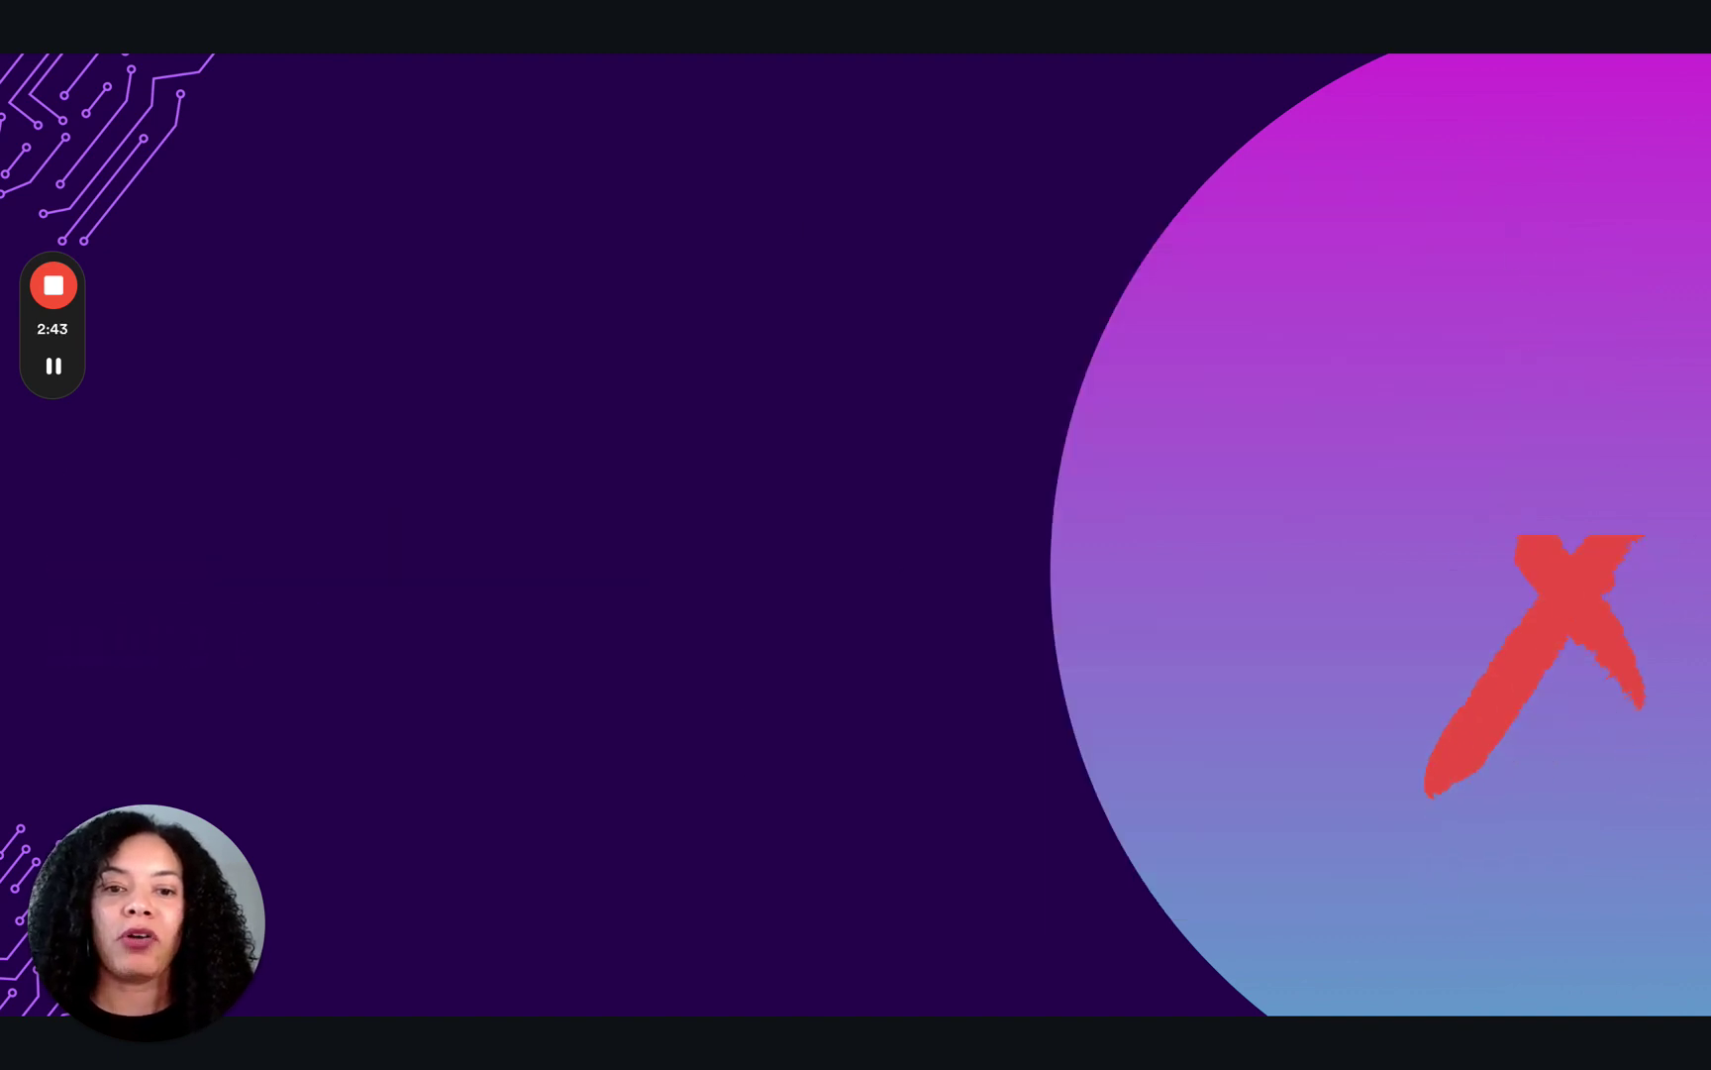
{"action": "key", "text": "Right"}
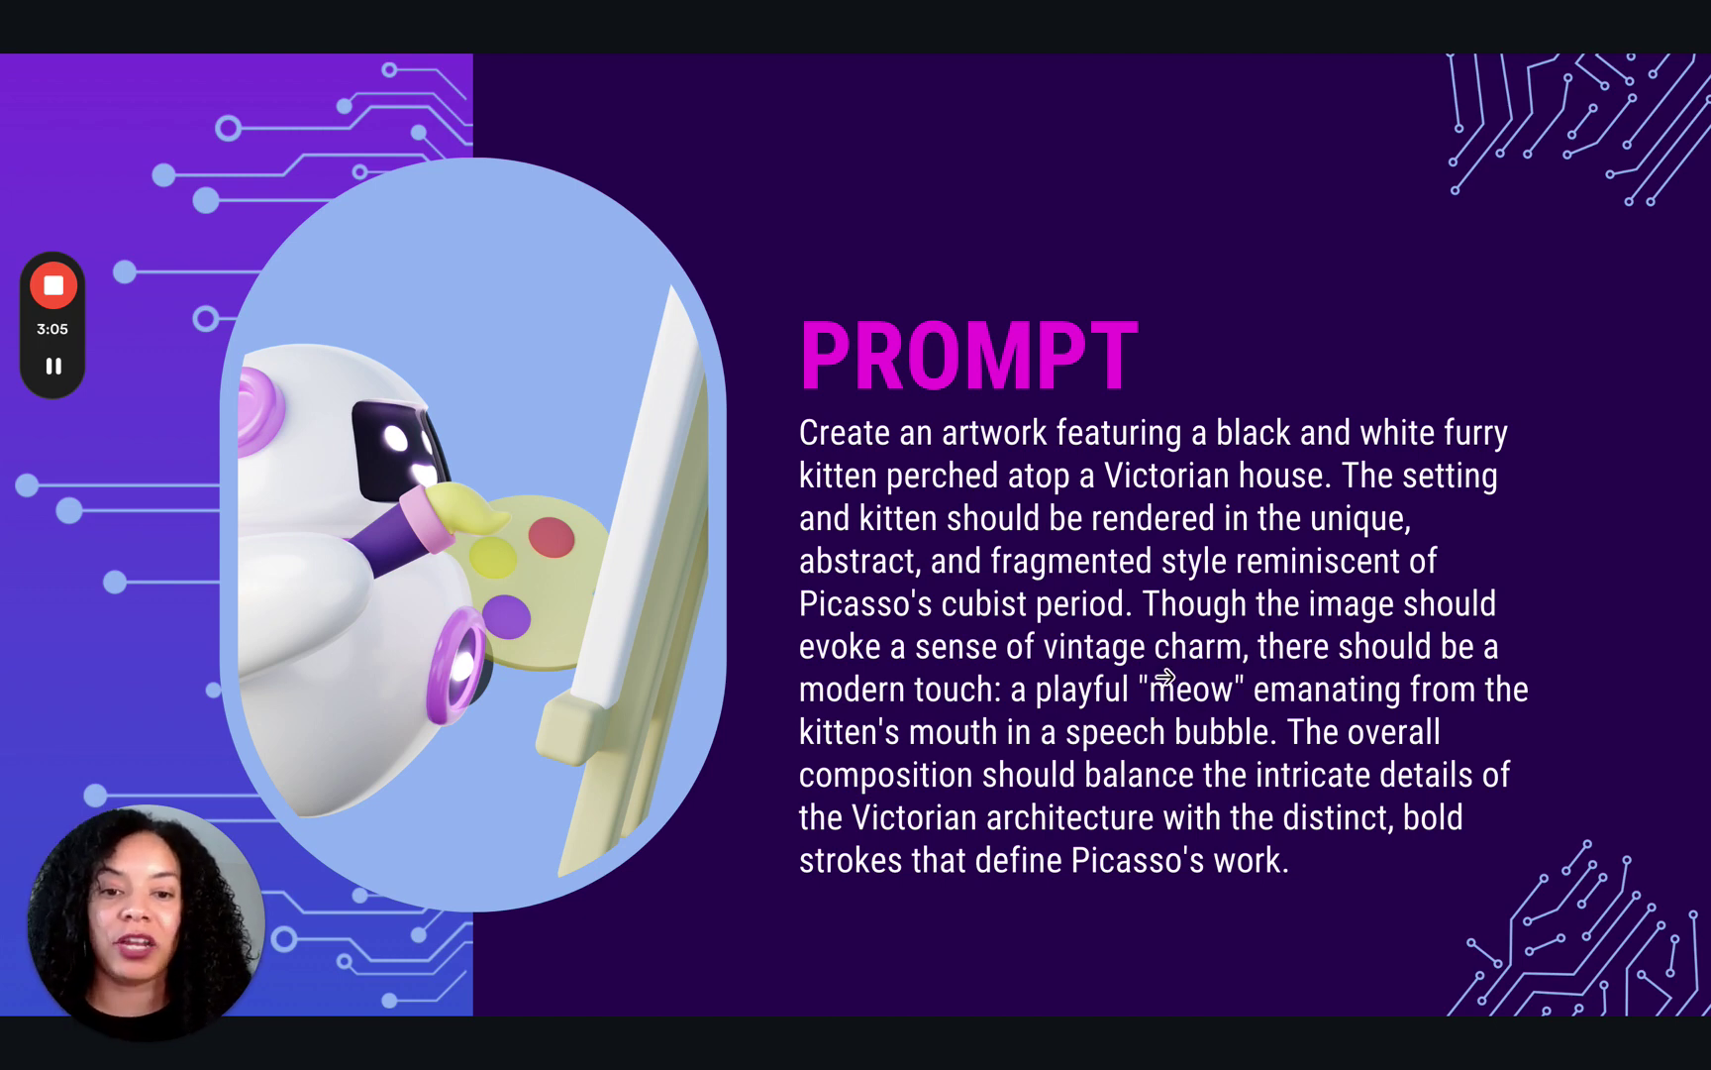
{"action": "key", "text": "Right"}
{"action": "key", "text": "Right"}
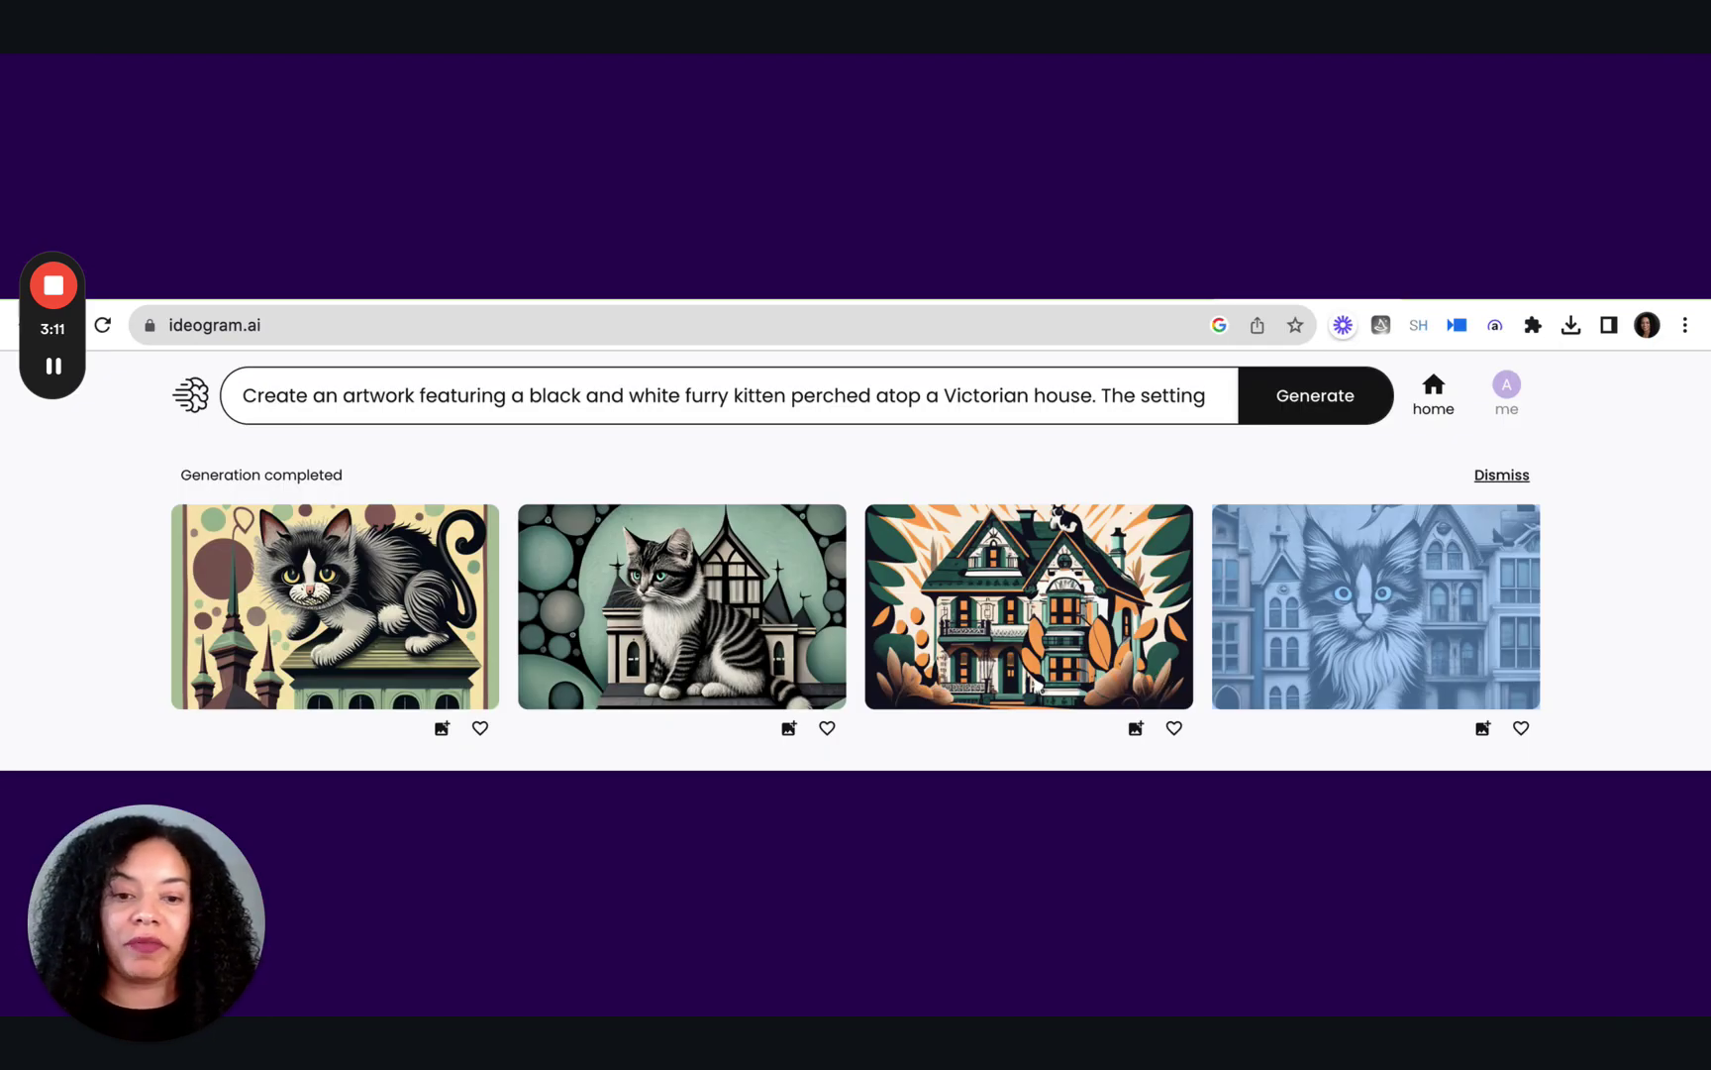
Step: Examine all four Ideogram images for the Picasso-style kitten on a Victorian house prompt, checking style and speech bubble
{"action": "left_click", "coordinate": [335, 606]}
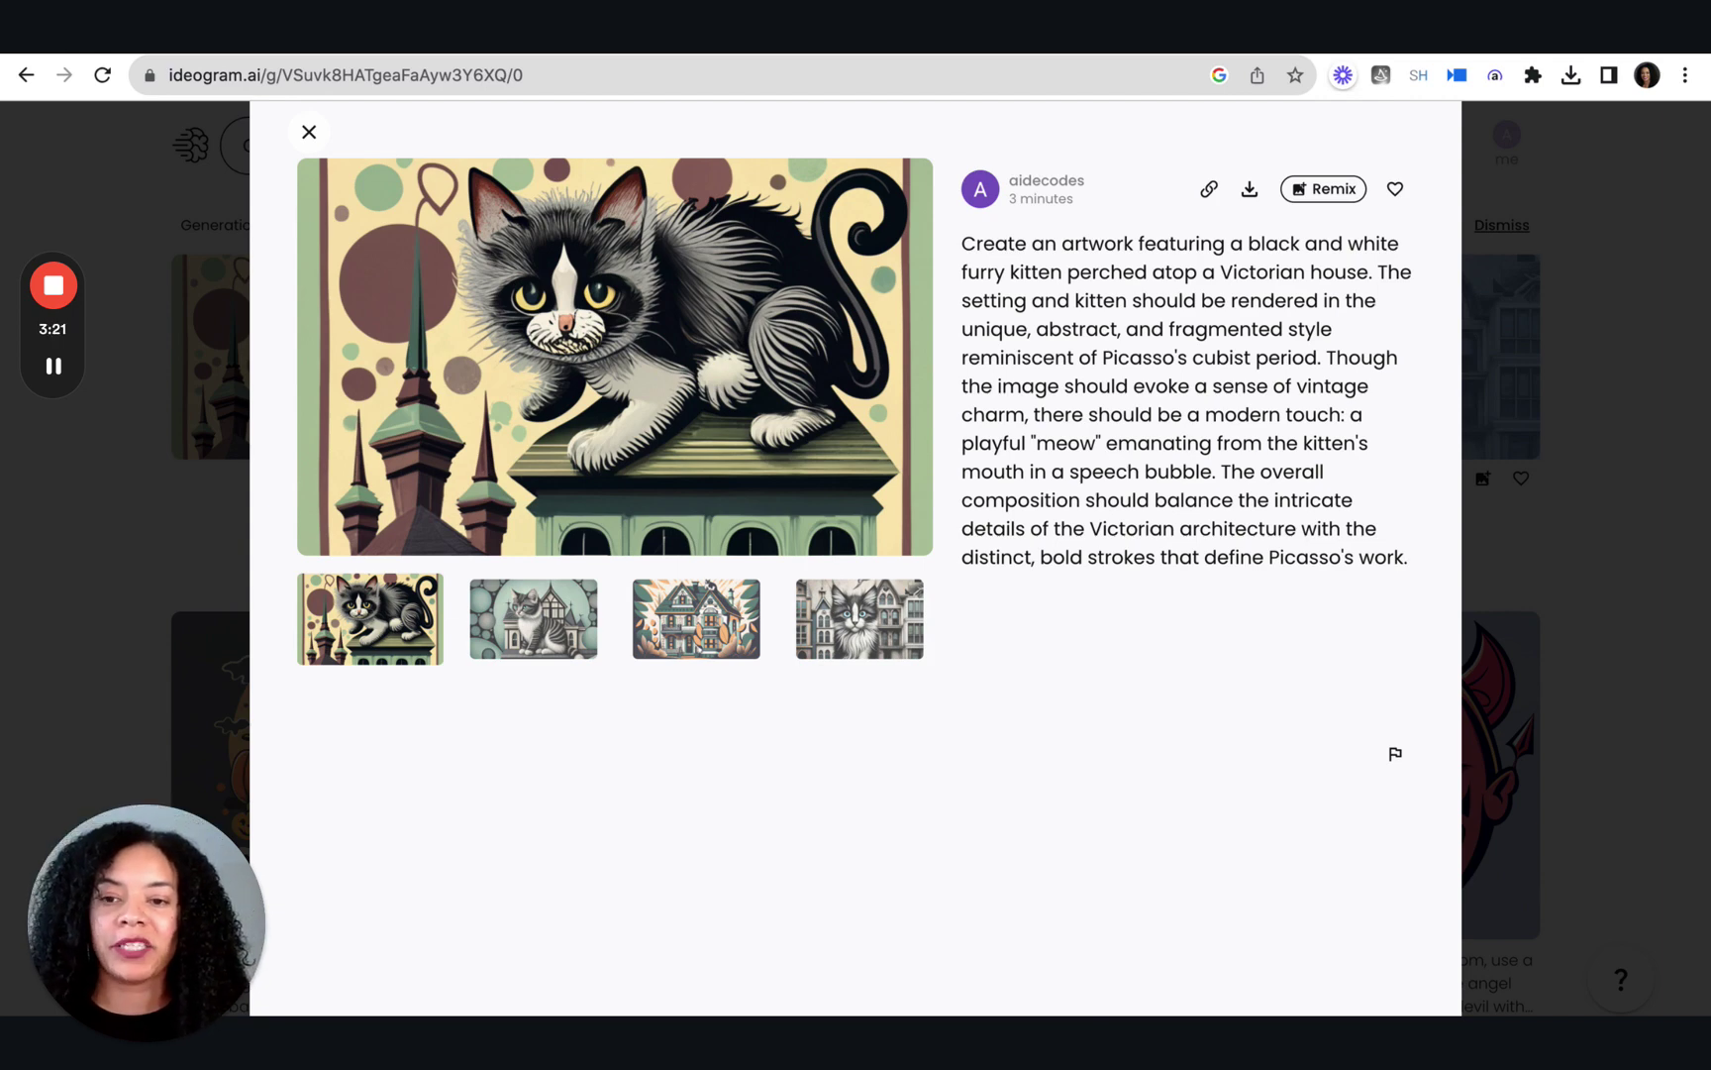
{"action": "left_click", "coordinate": [533, 619]}
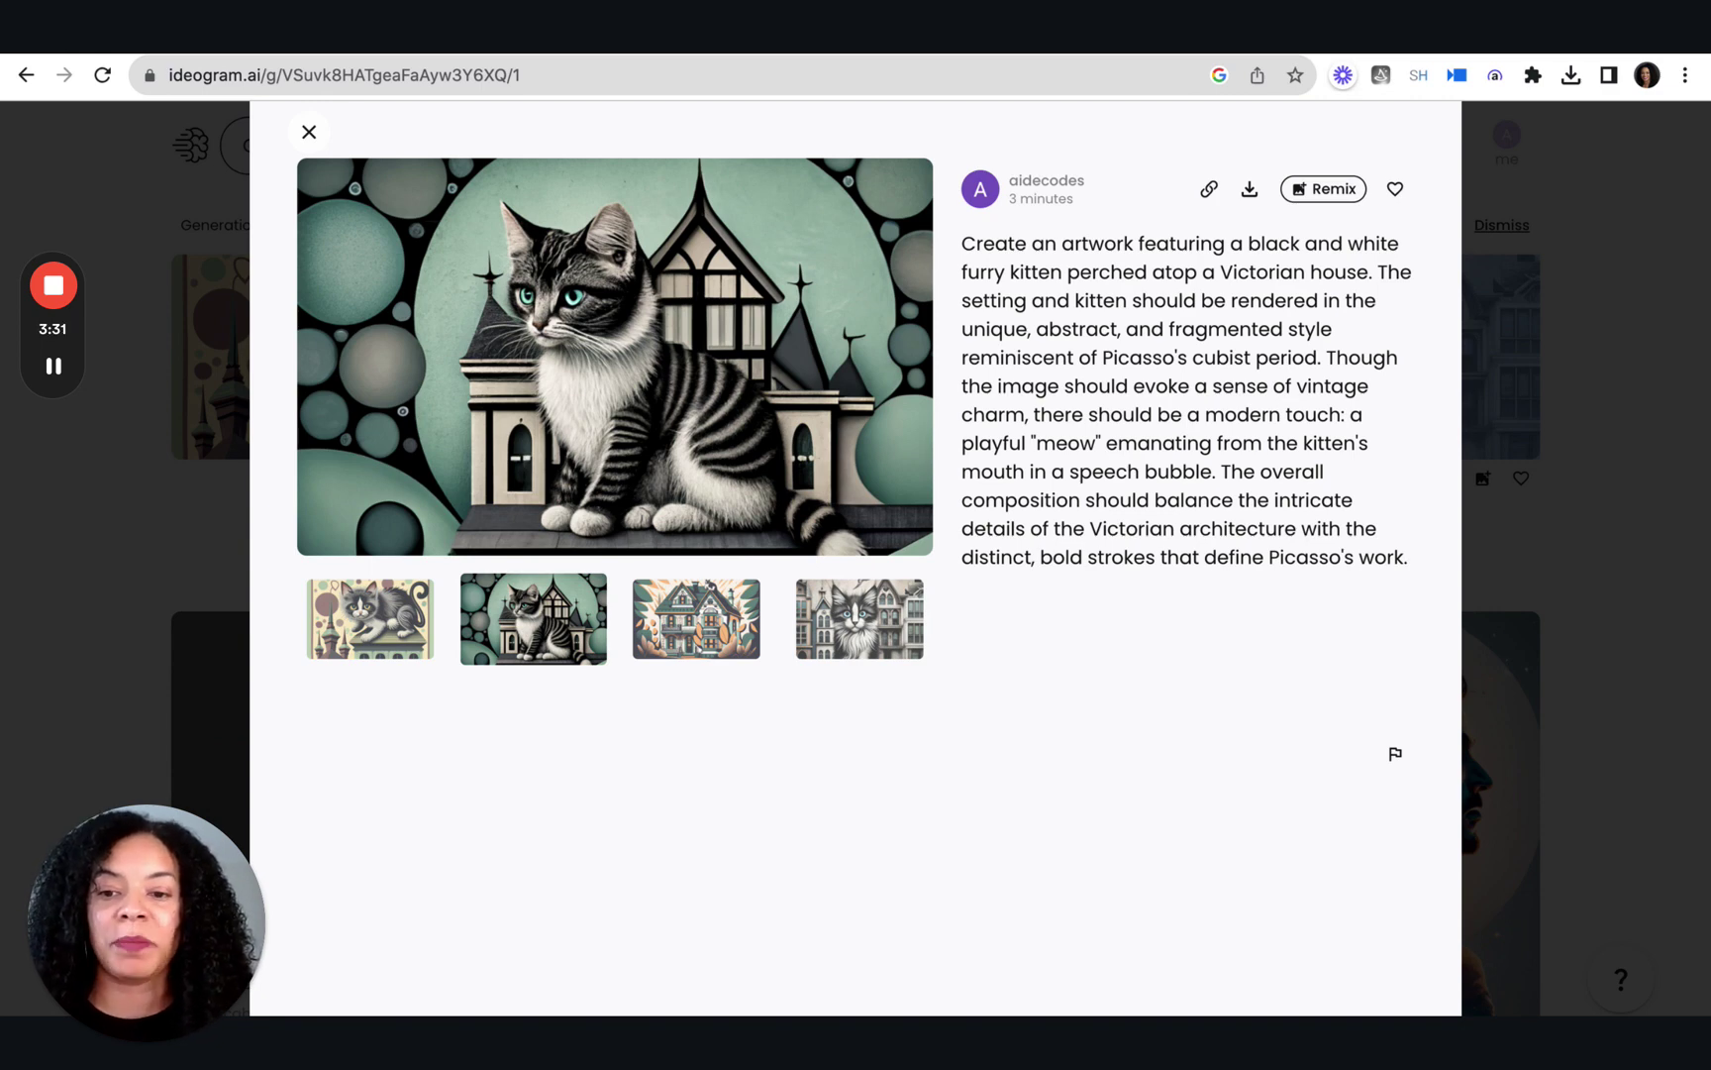
{"action": "left_click", "coordinate": [696, 619]}
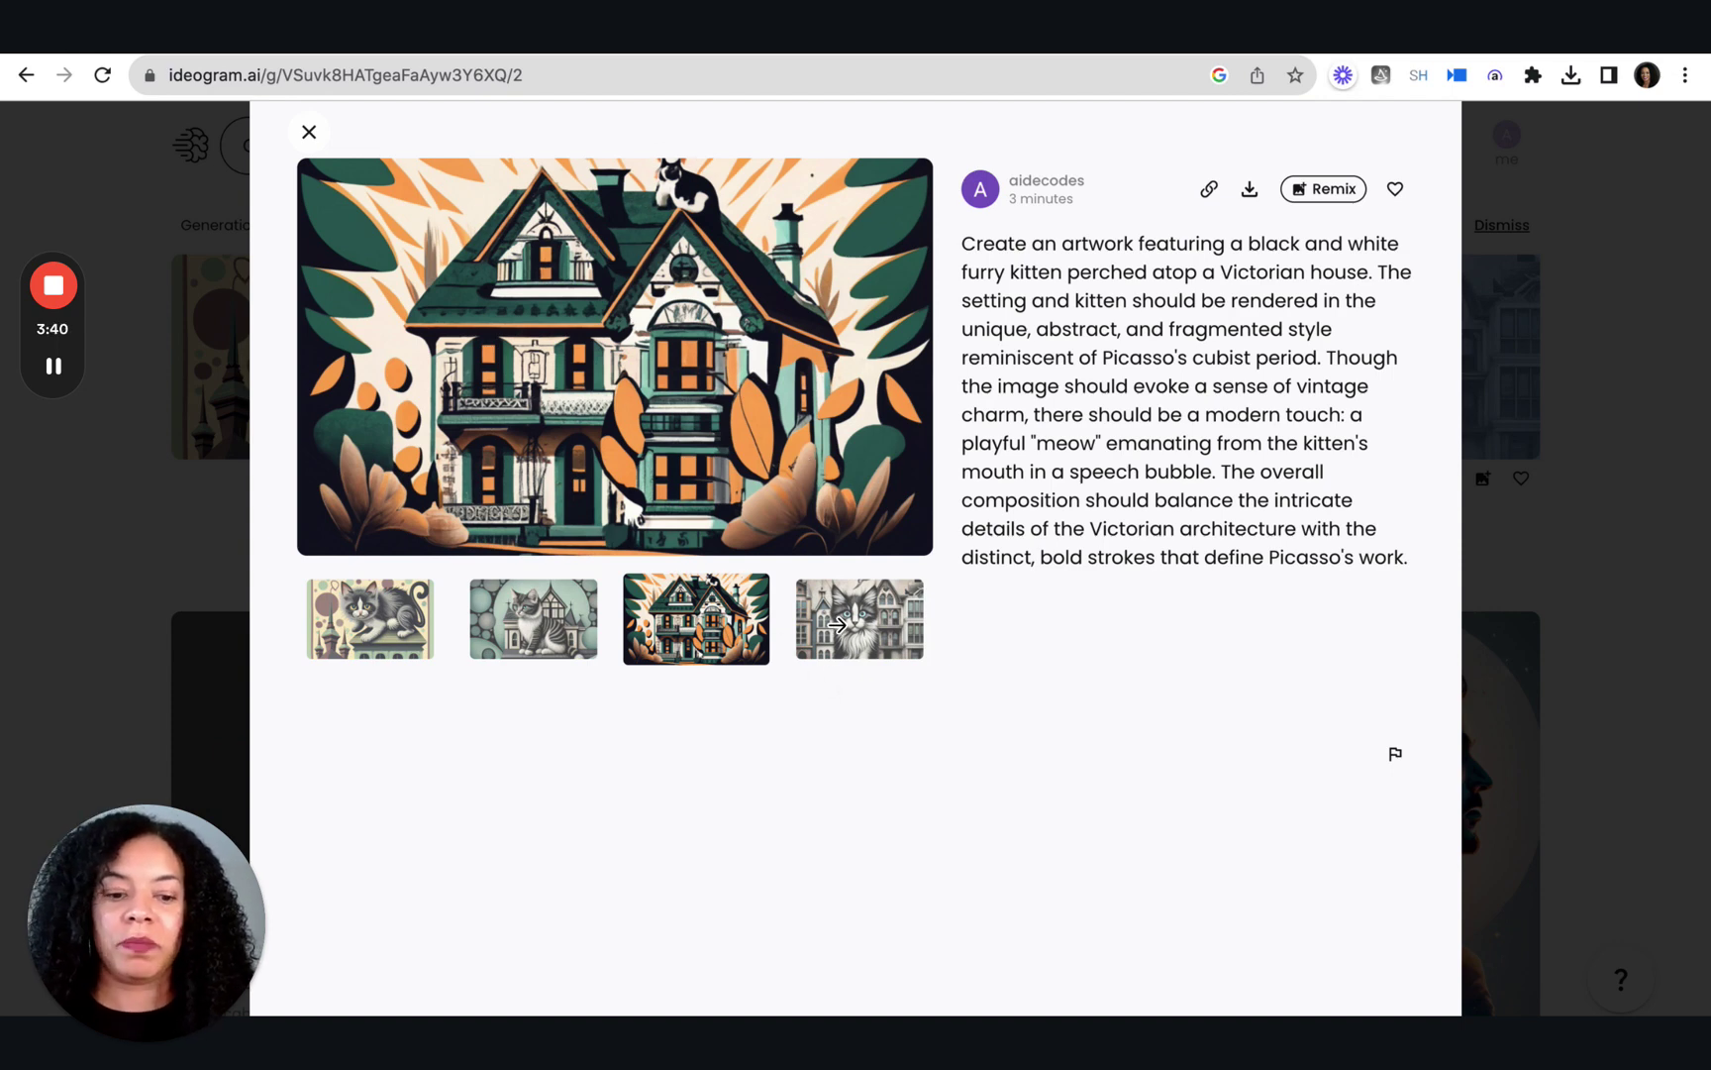
{"action": "left_click", "coordinate": [837, 624]}
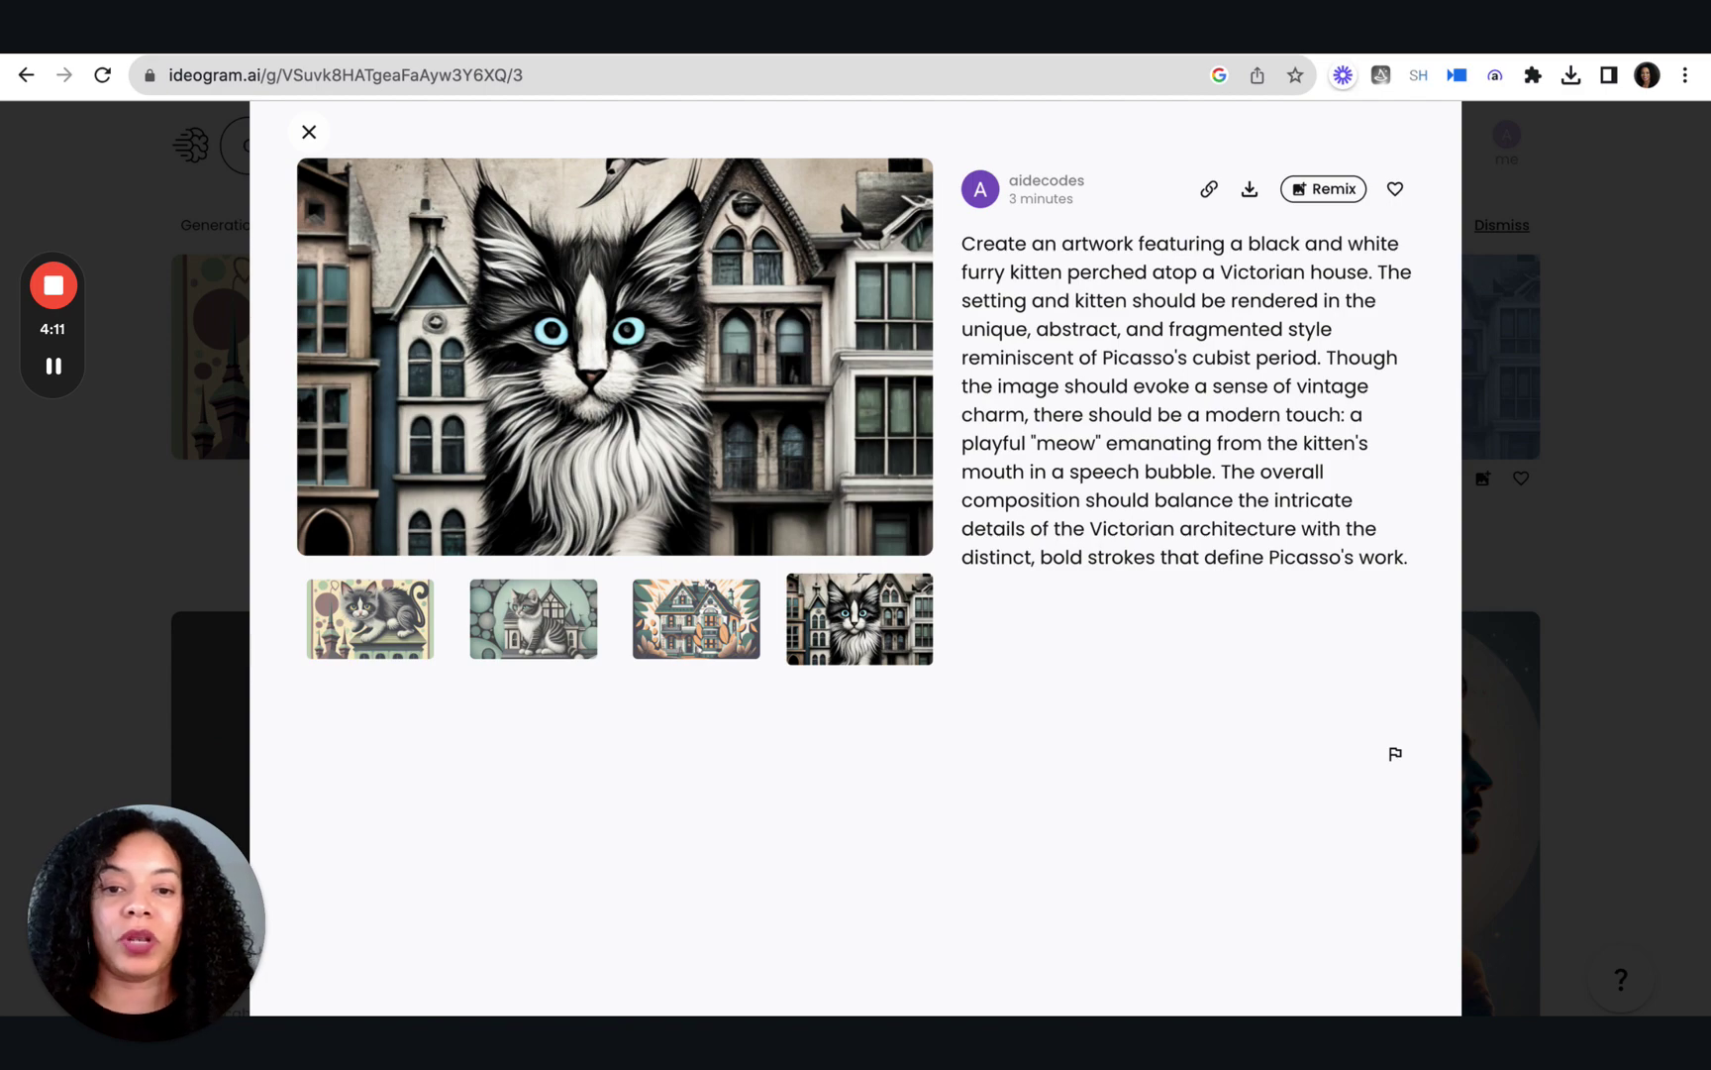
Step: Switch to Midjourney and examine its upscaled images for the same Picasso-style kitten prompt one by one
{"action": "key", "text": "super+Tab"}
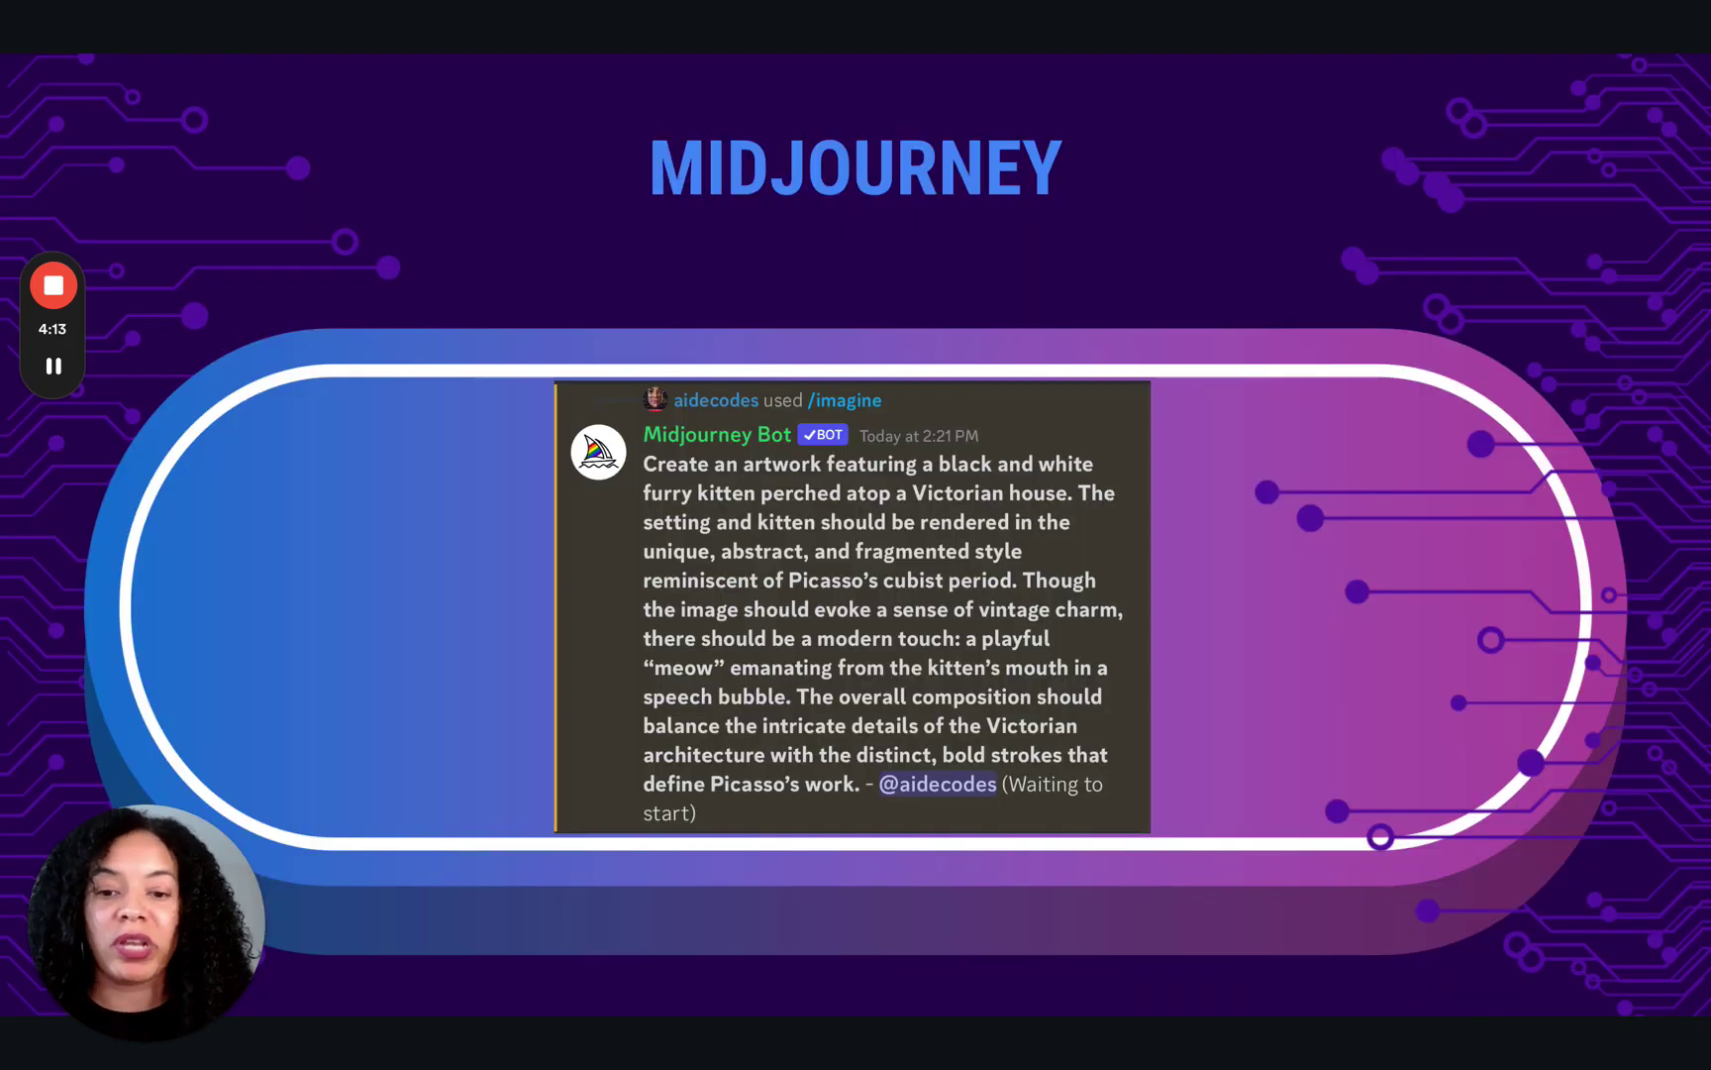
{"action": "key", "text": "super+Tab"}
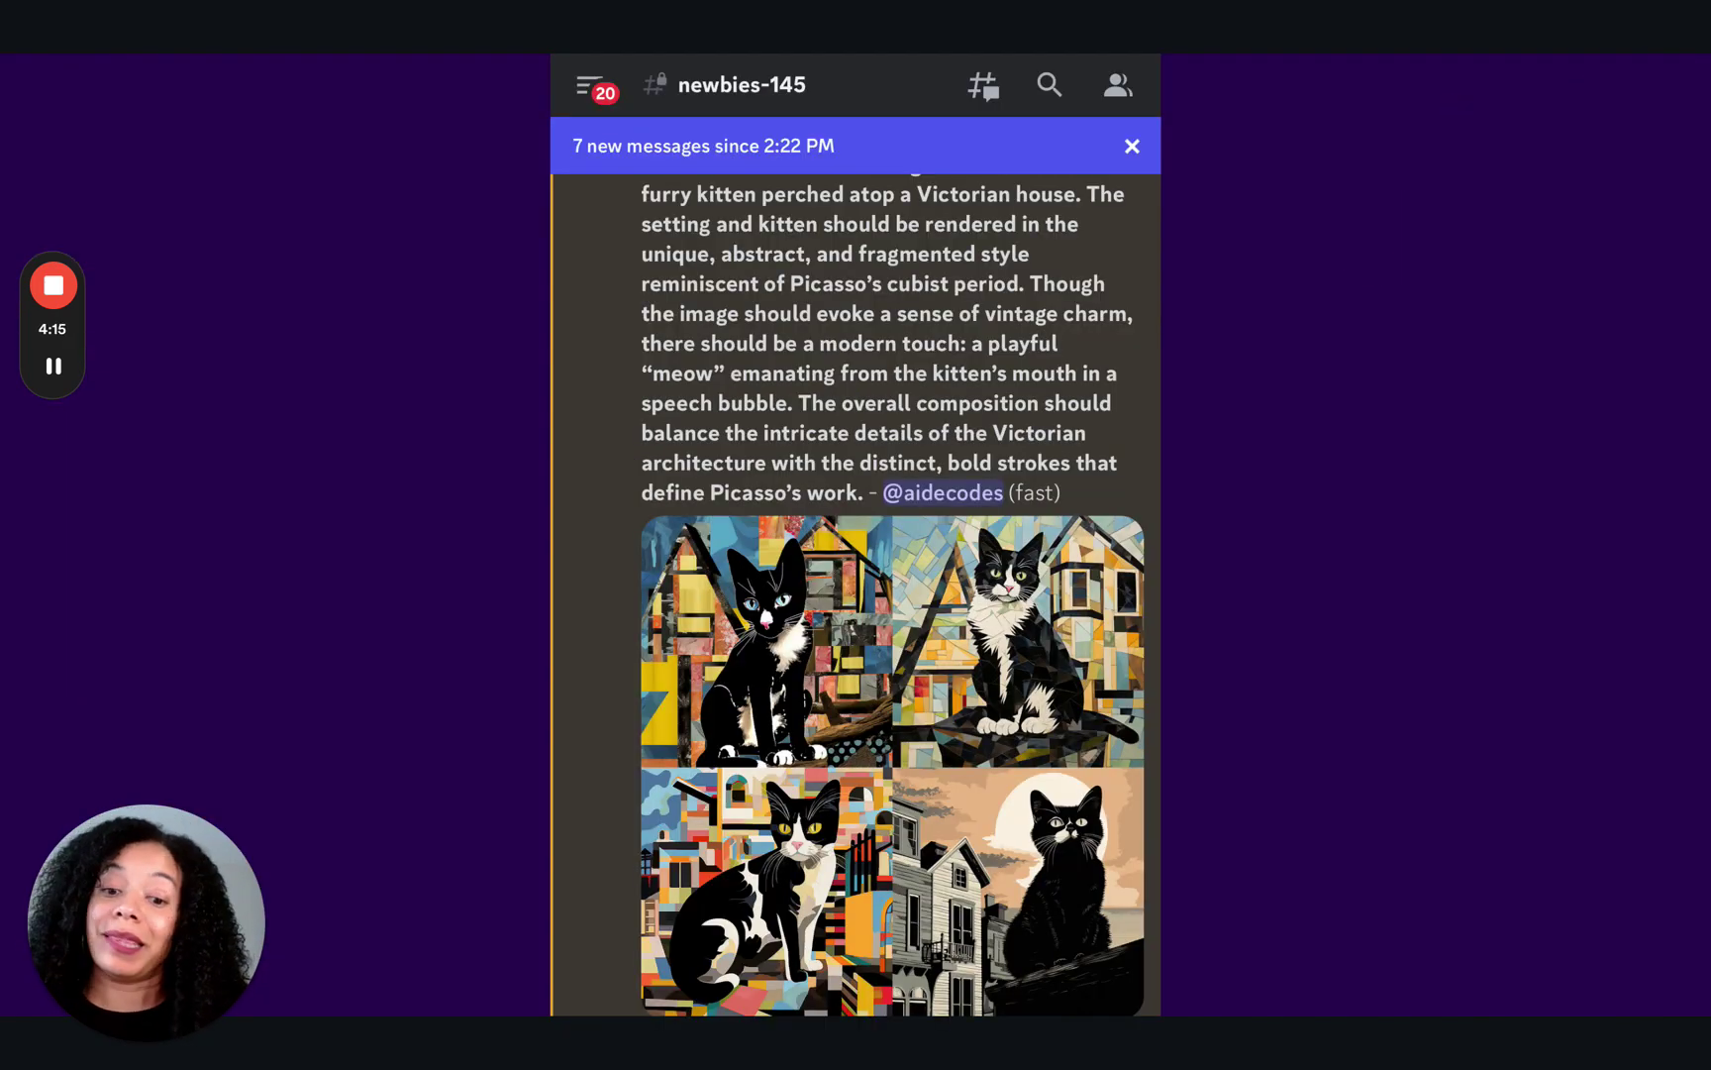
{"action": "key", "text": "super+Tab"}
{"action": "left_click", "coordinate": [501, 879]}
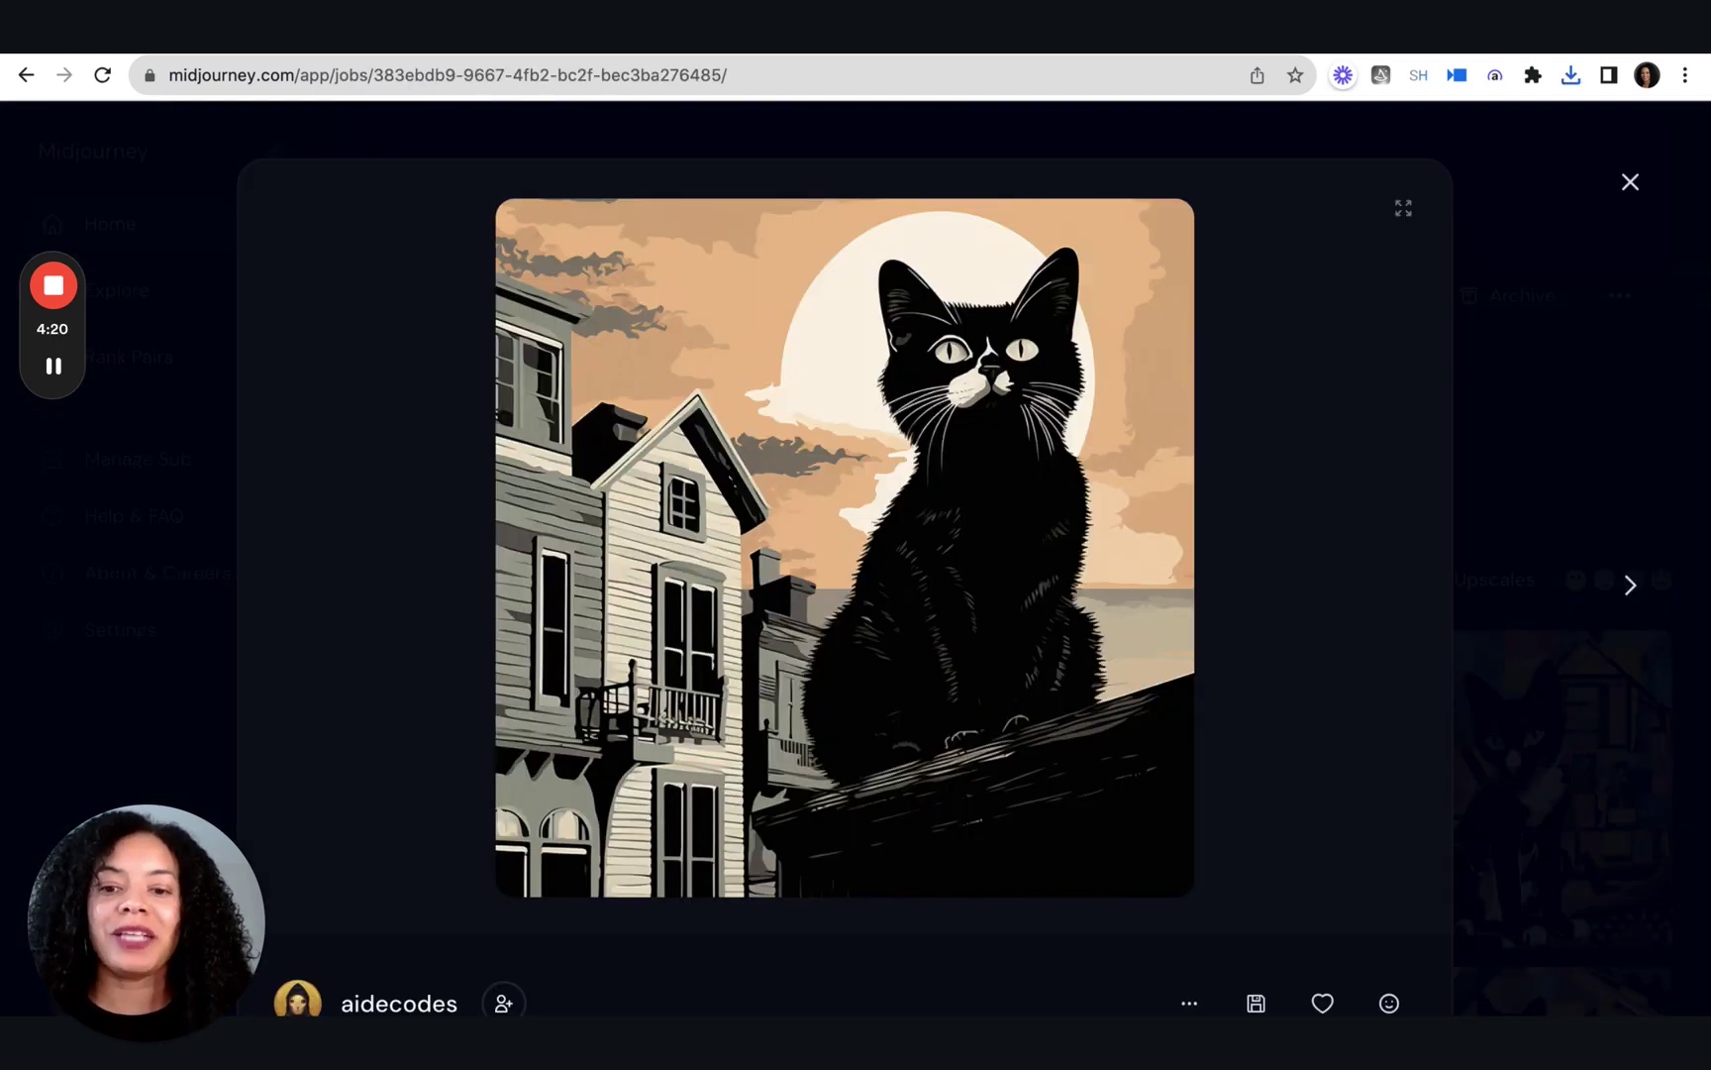
{"action": "left_click", "coordinate": [1630, 584]}
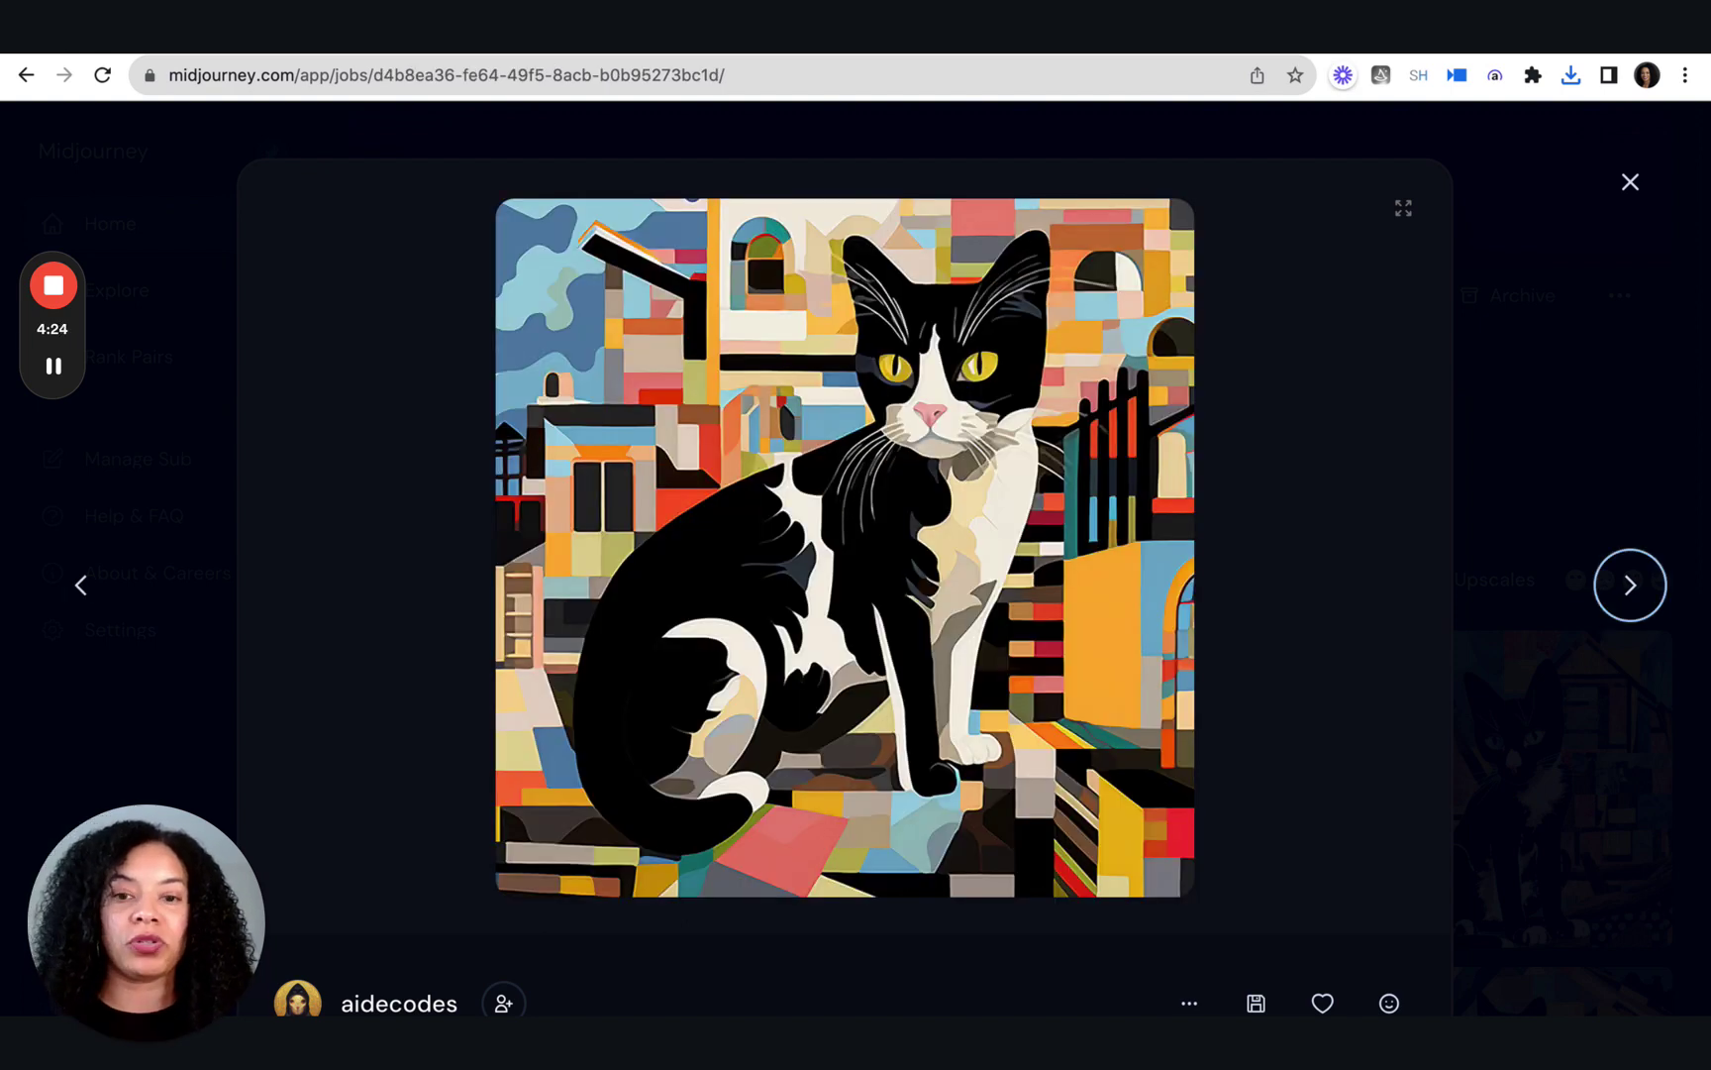
{"action": "left_click", "coordinate": [1630, 584]}
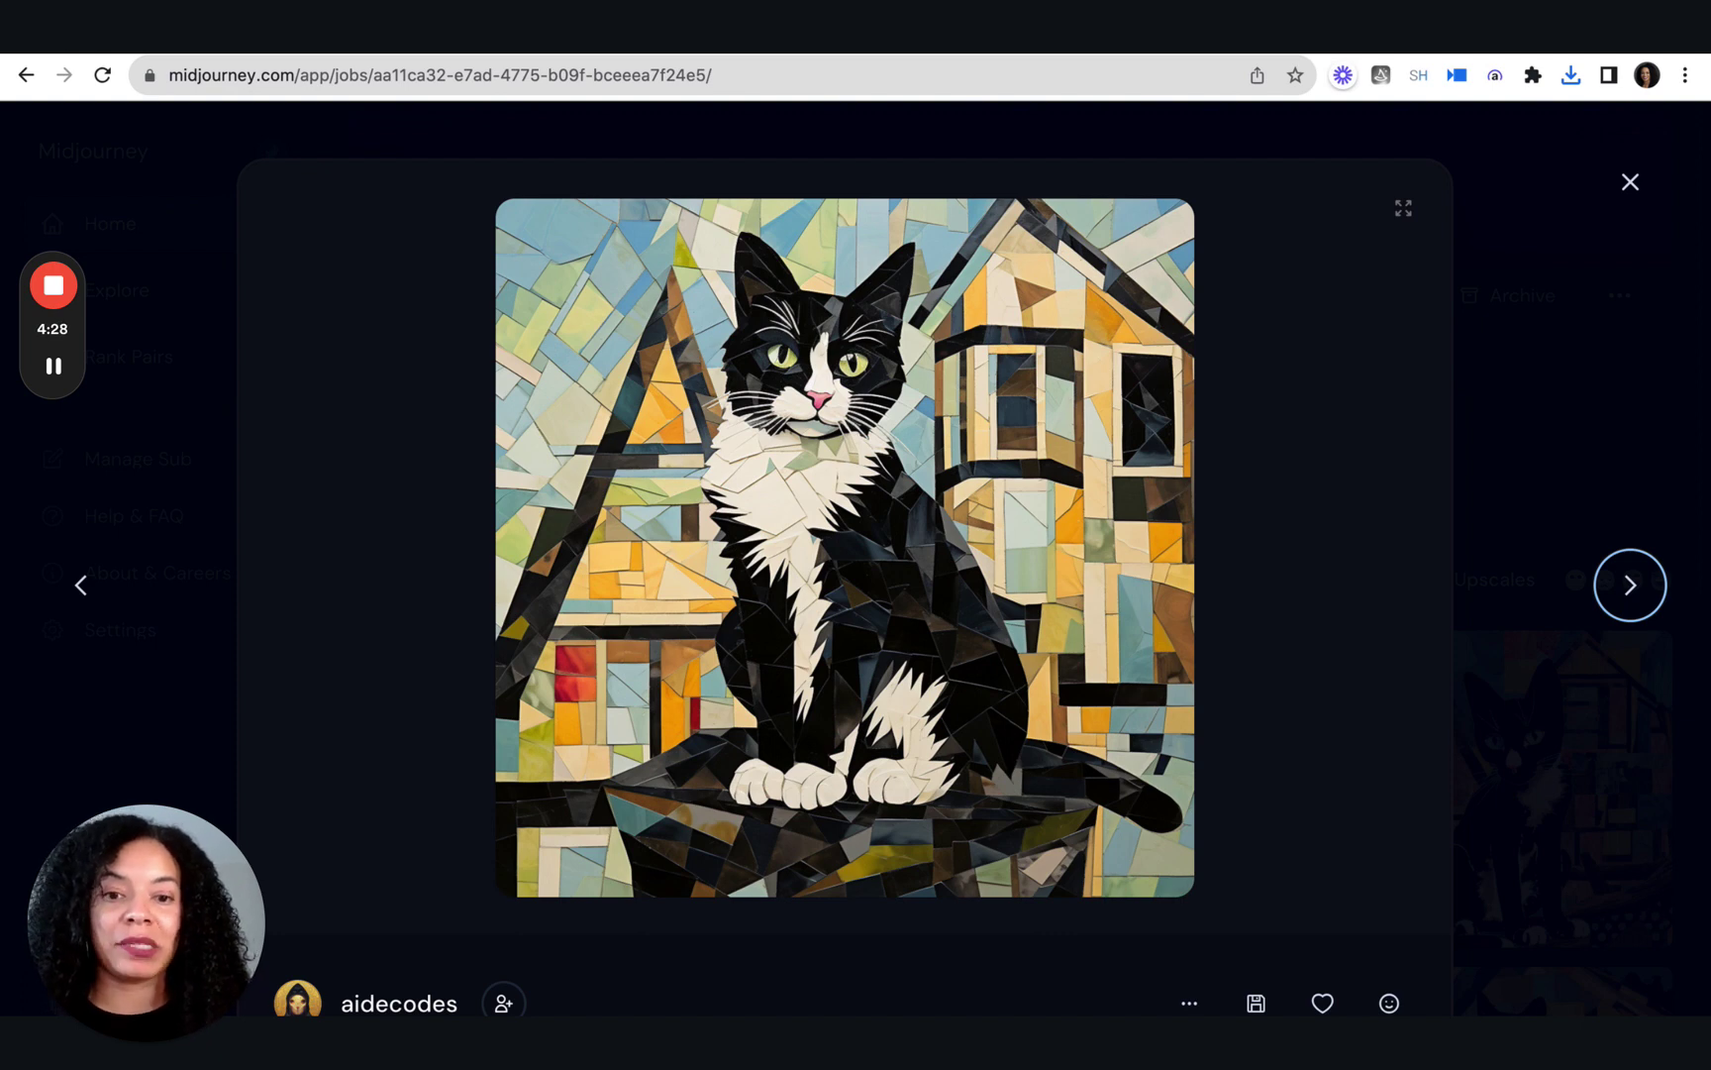
{"action": "left_click", "coordinate": [1630, 585]}
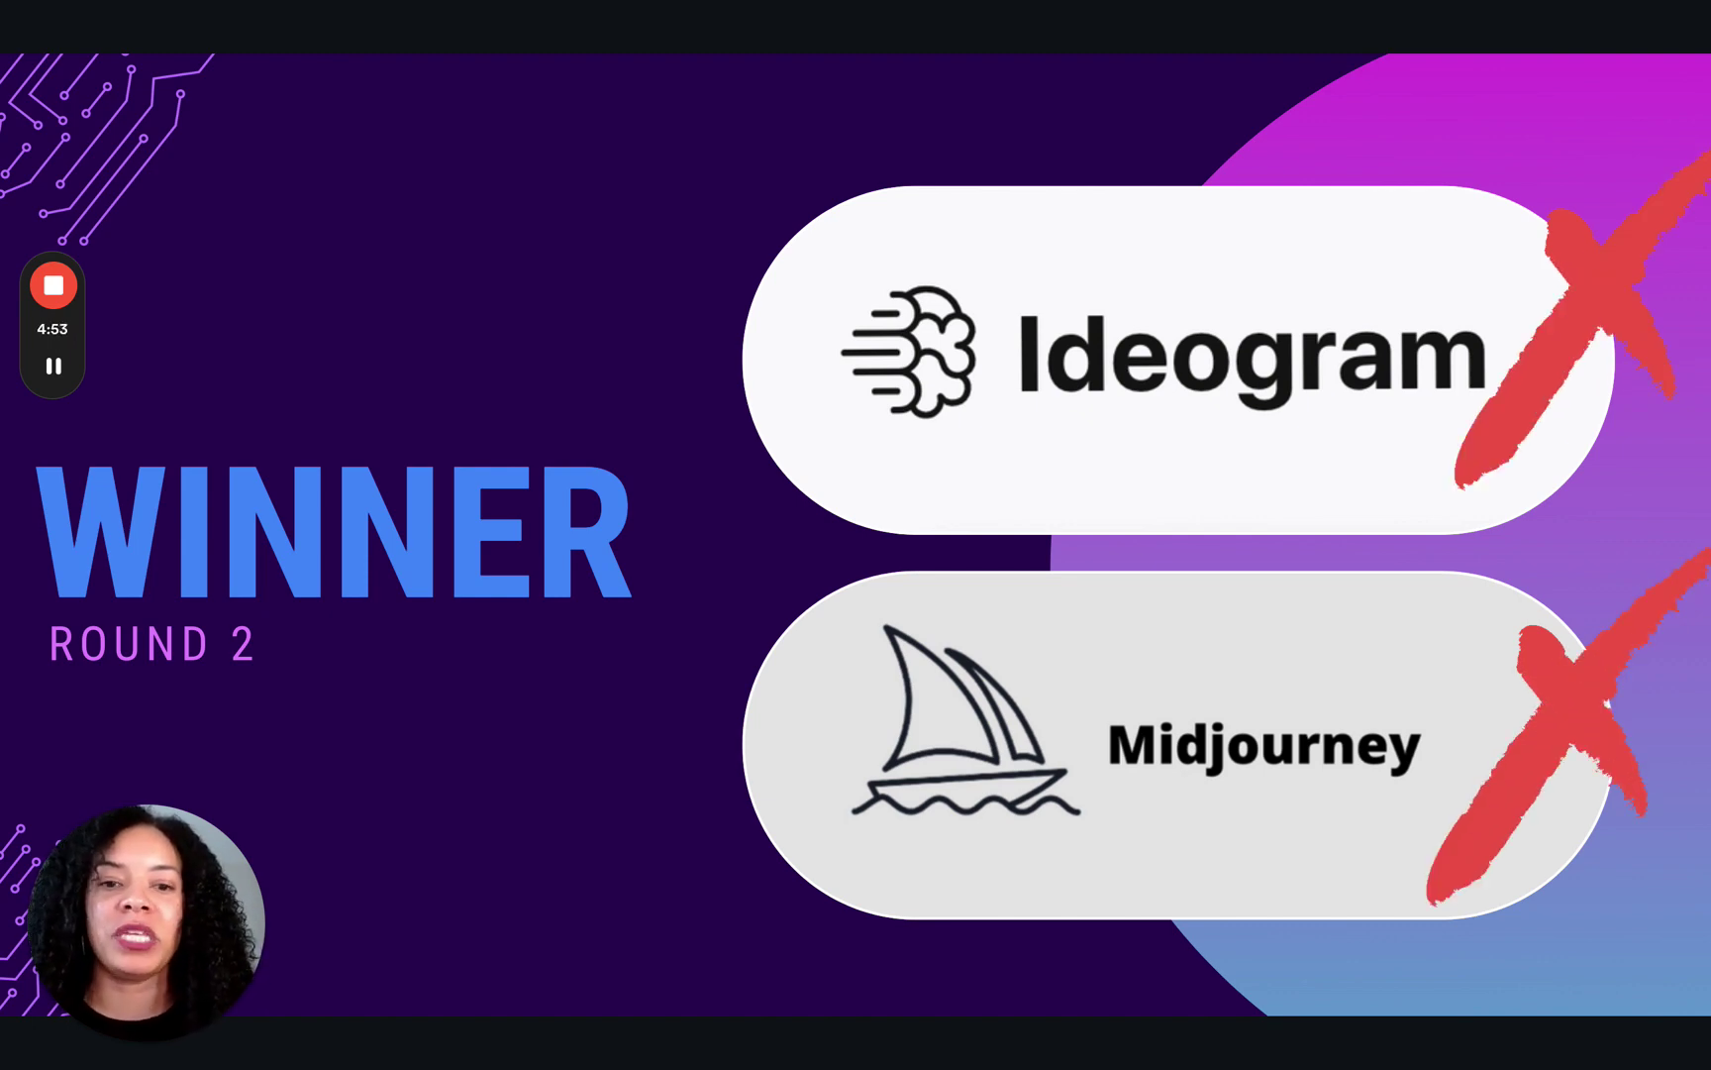
{"action": "key", "text": "Right"}
{"action": "key", "text": "Right"}
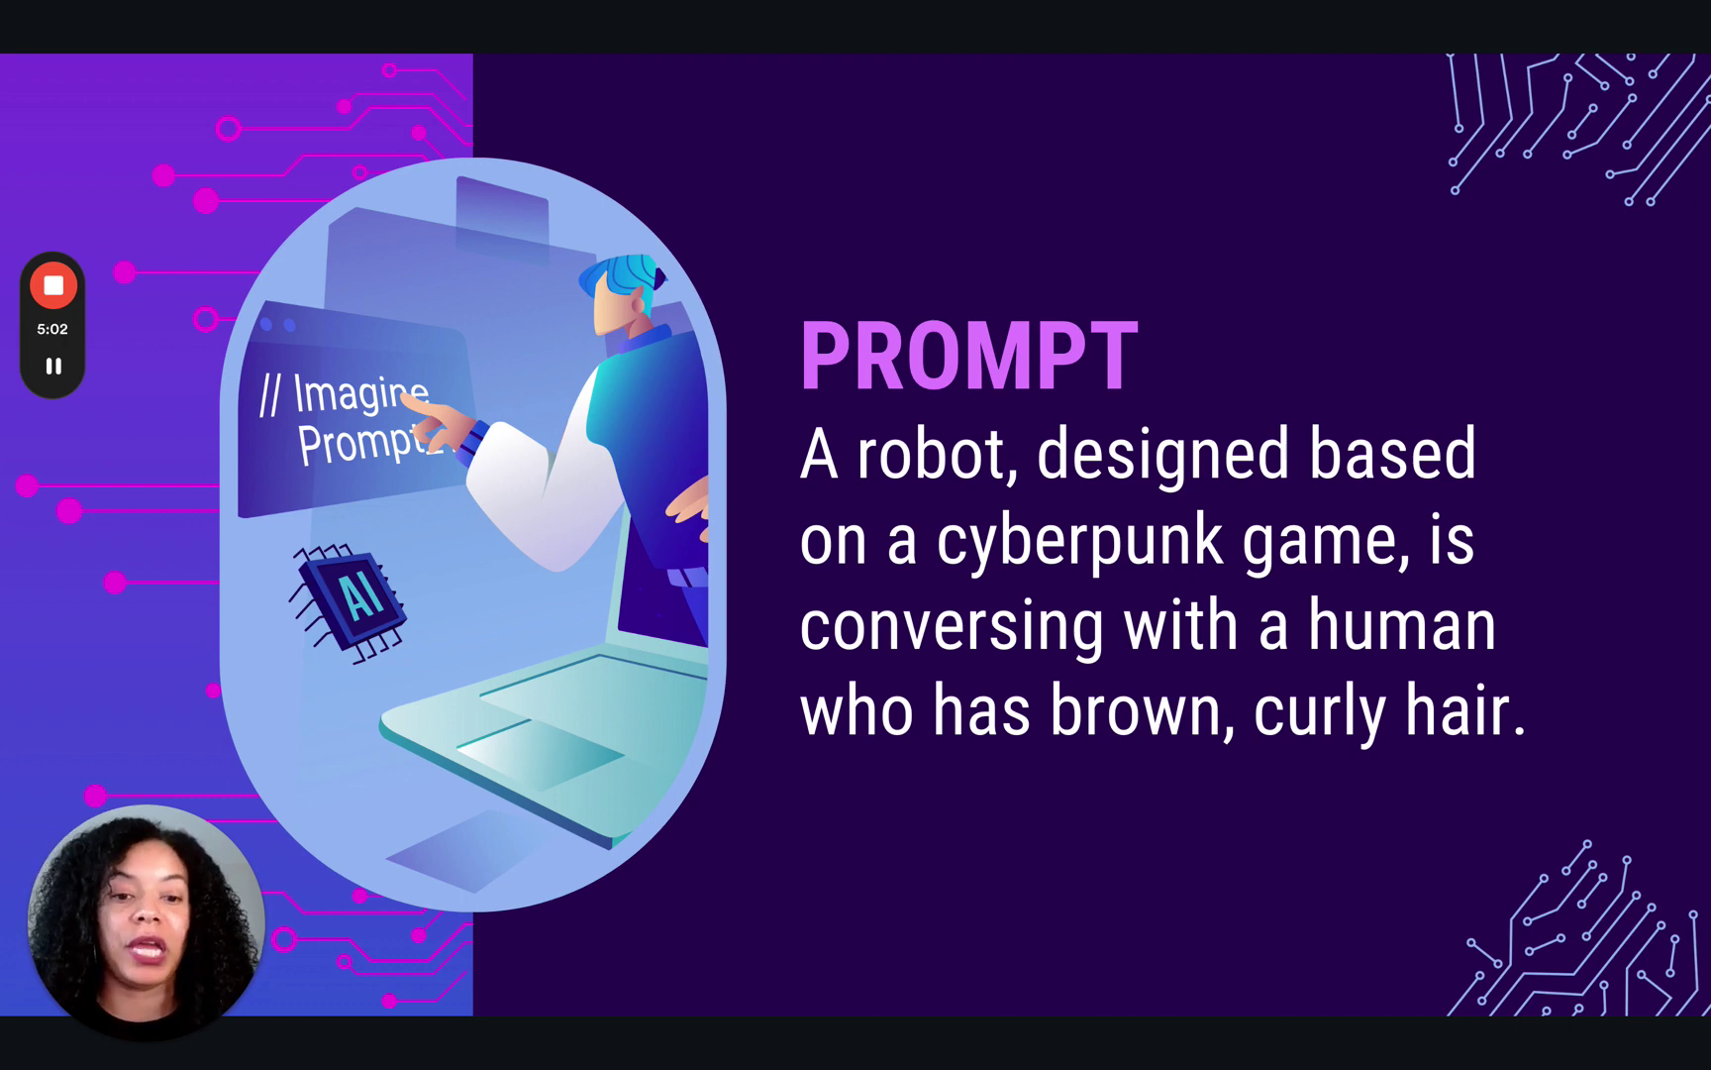
{"action": "key", "text": "Right"}
{"action": "key", "text": "Right"}
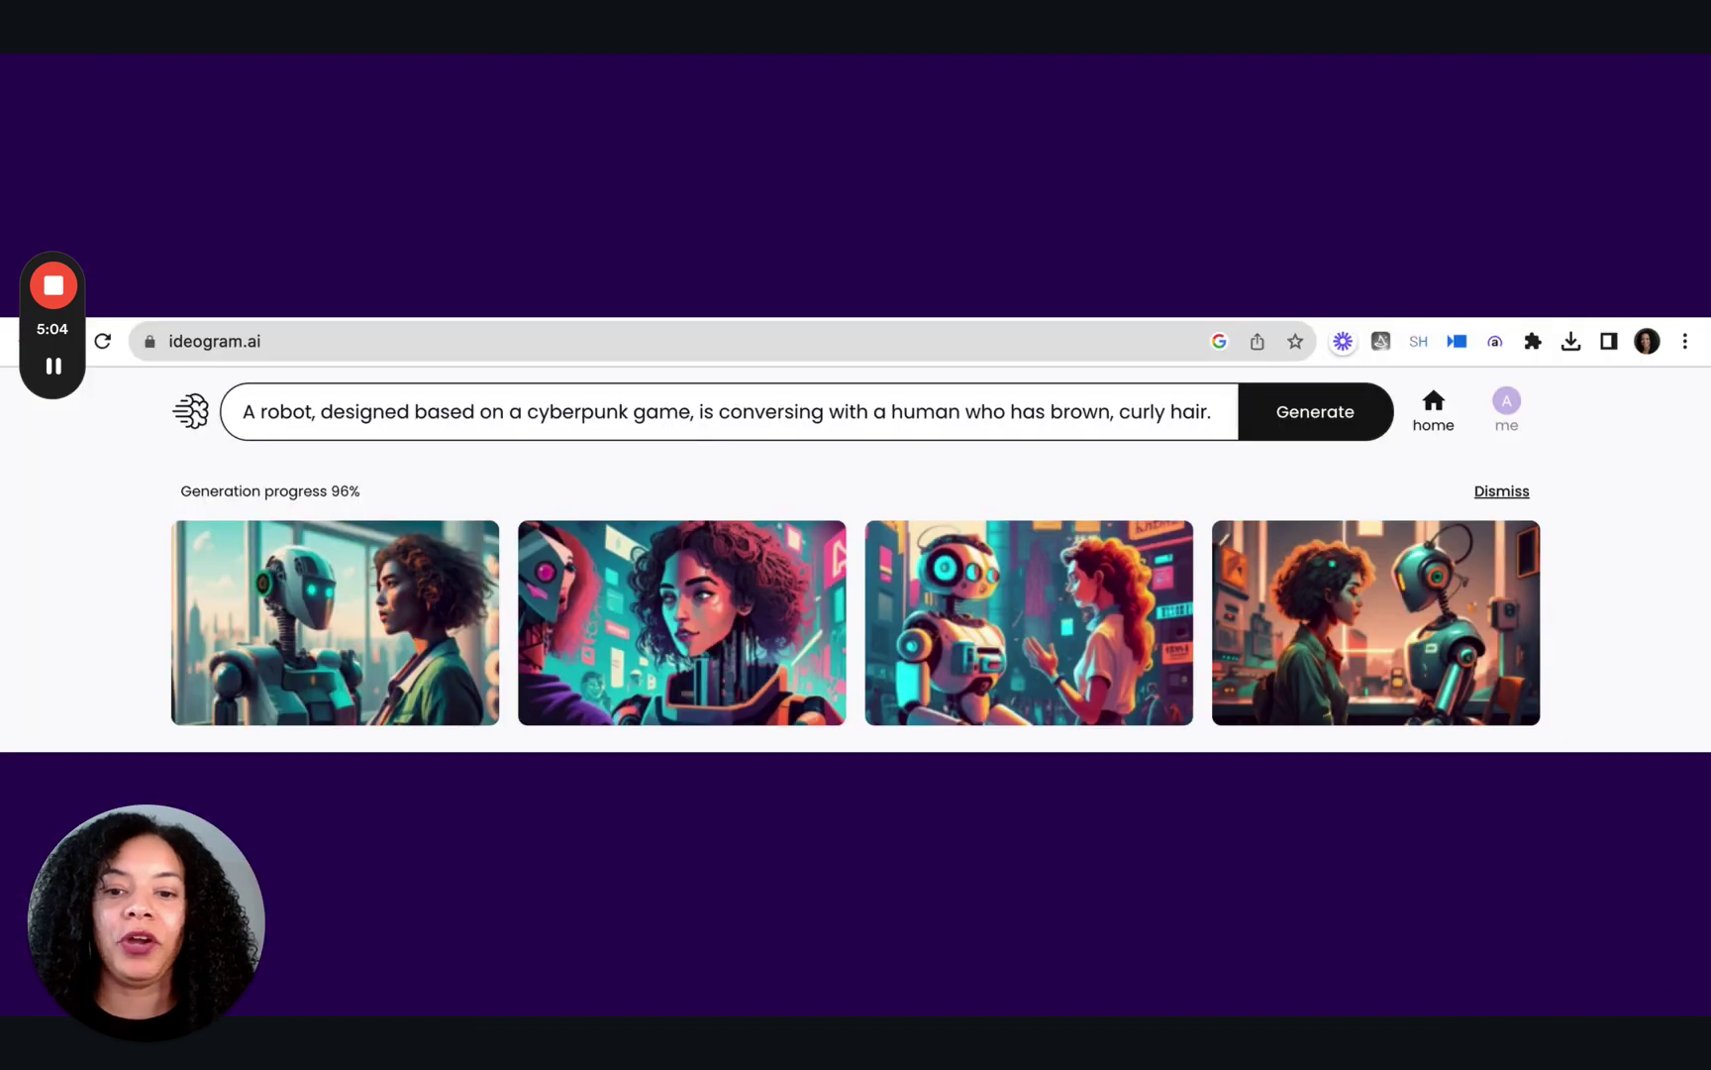
Step: Examine all four Ideogram images for the prompt about a cyberpunk robot conversing with a human with brown, curly hair
{"action": "key", "text": "Right"}
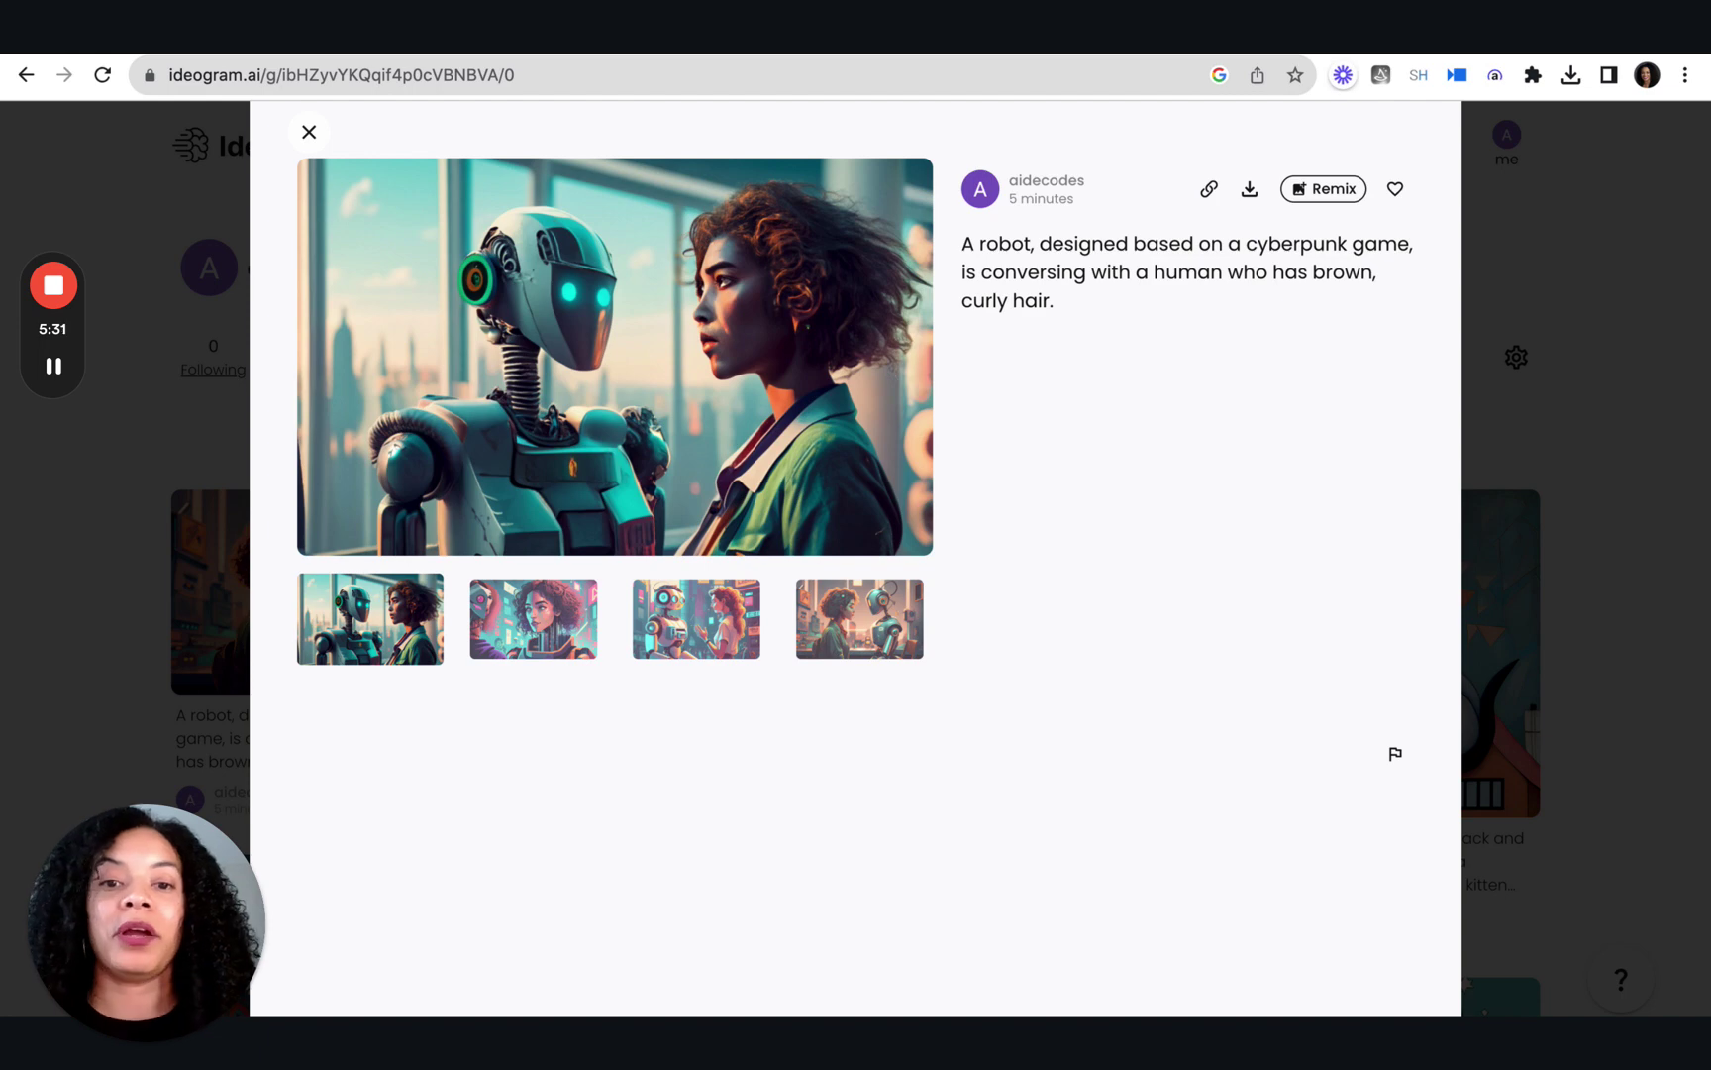
{"action": "left_click", "coordinate": [533, 619]}
{"action": "key", "text": "super+shift+3"}
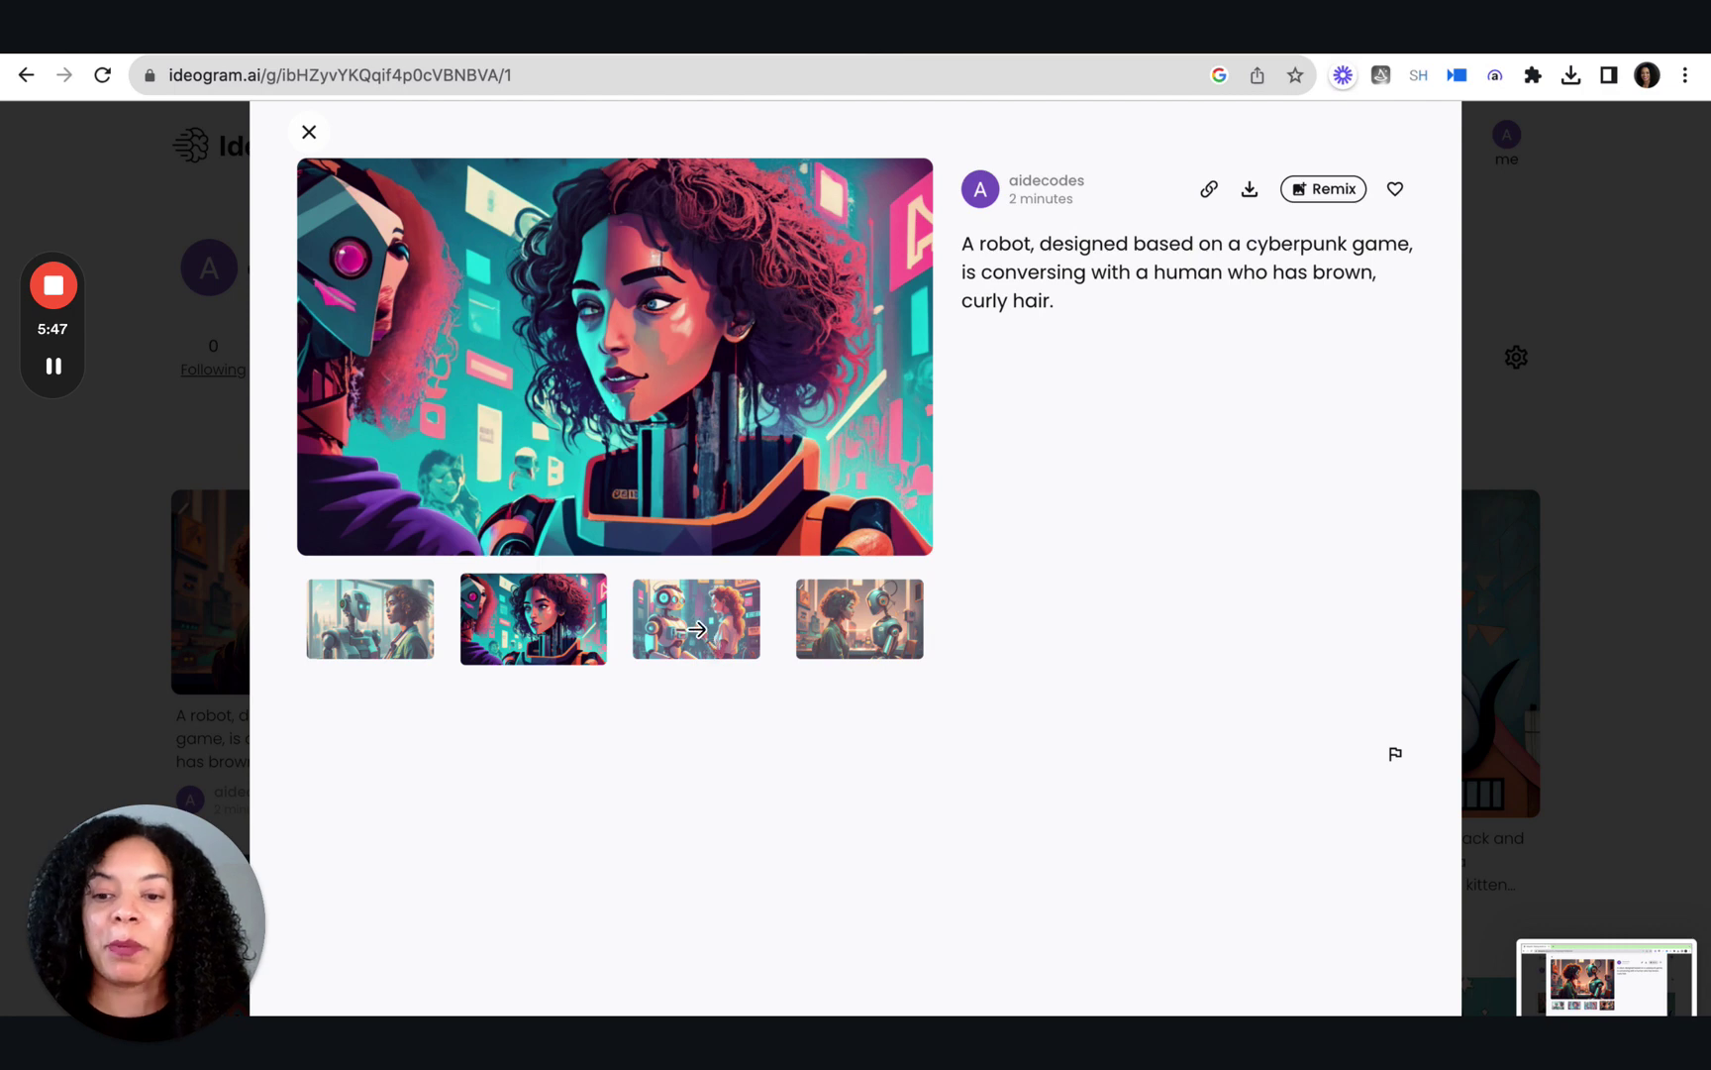
{"action": "left_click", "coordinate": [696, 630]}
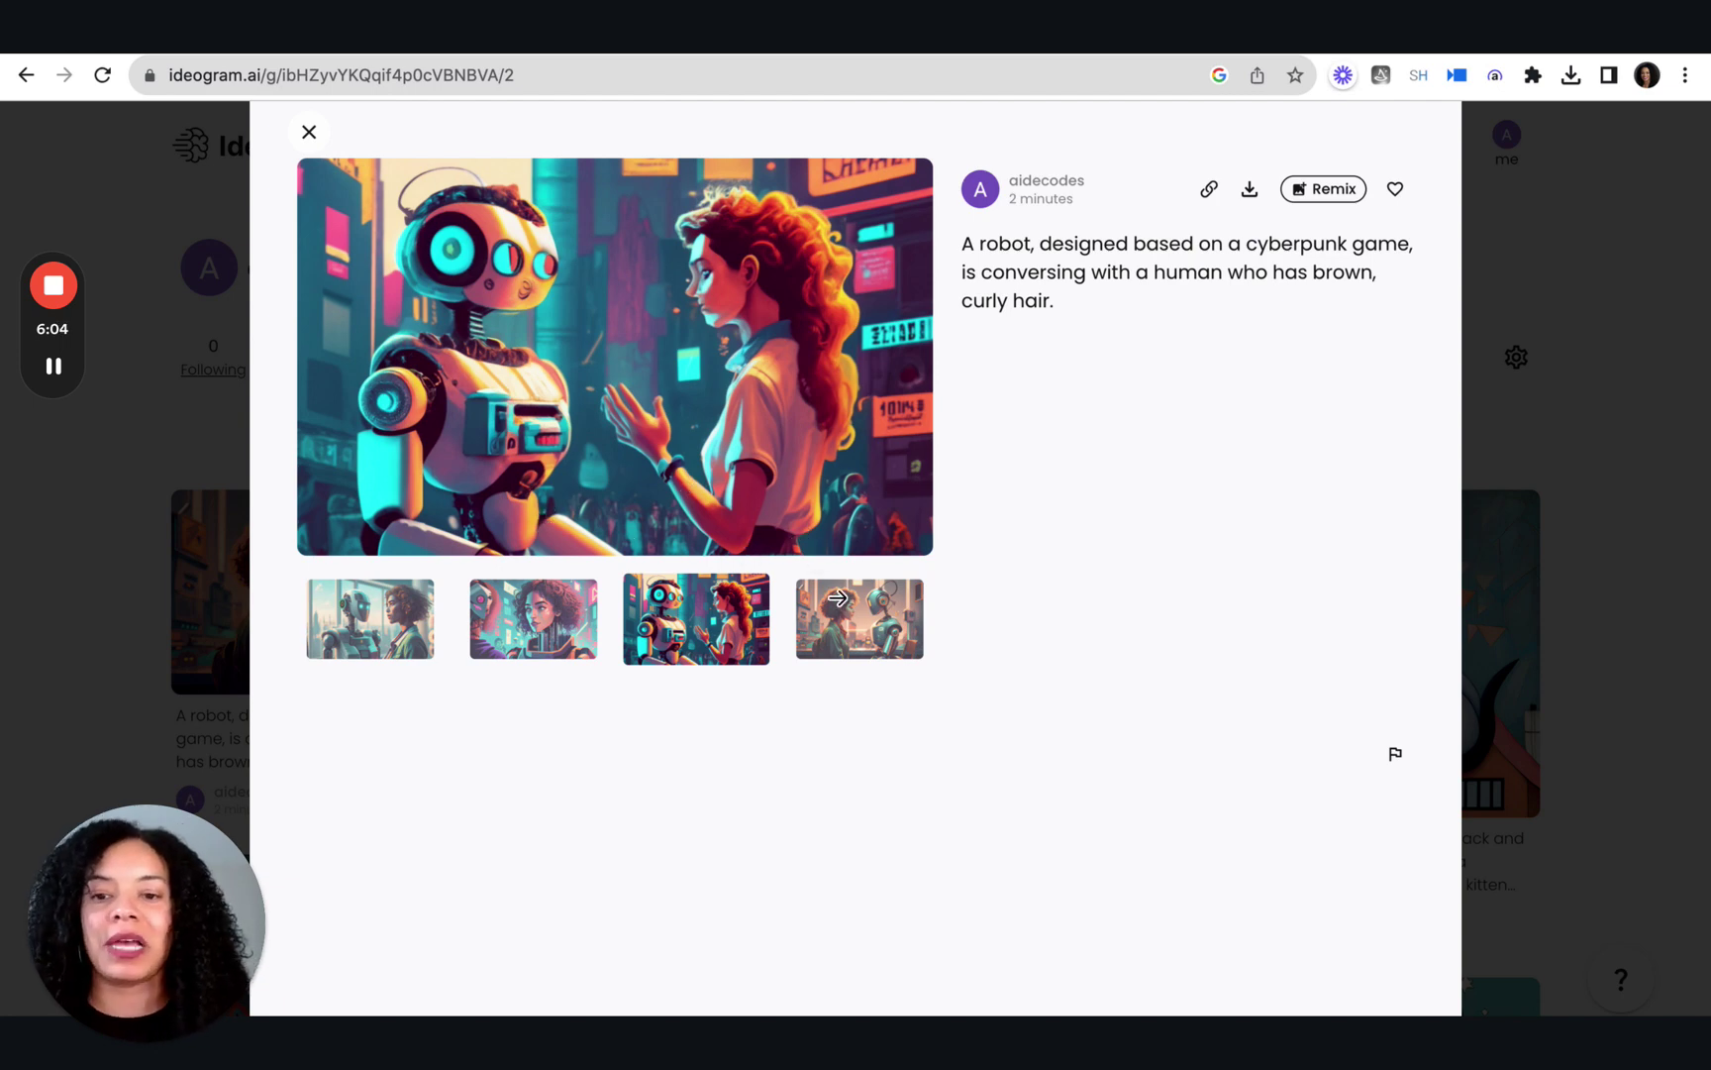
{"action": "left_click", "coordinate": [852, 628]}
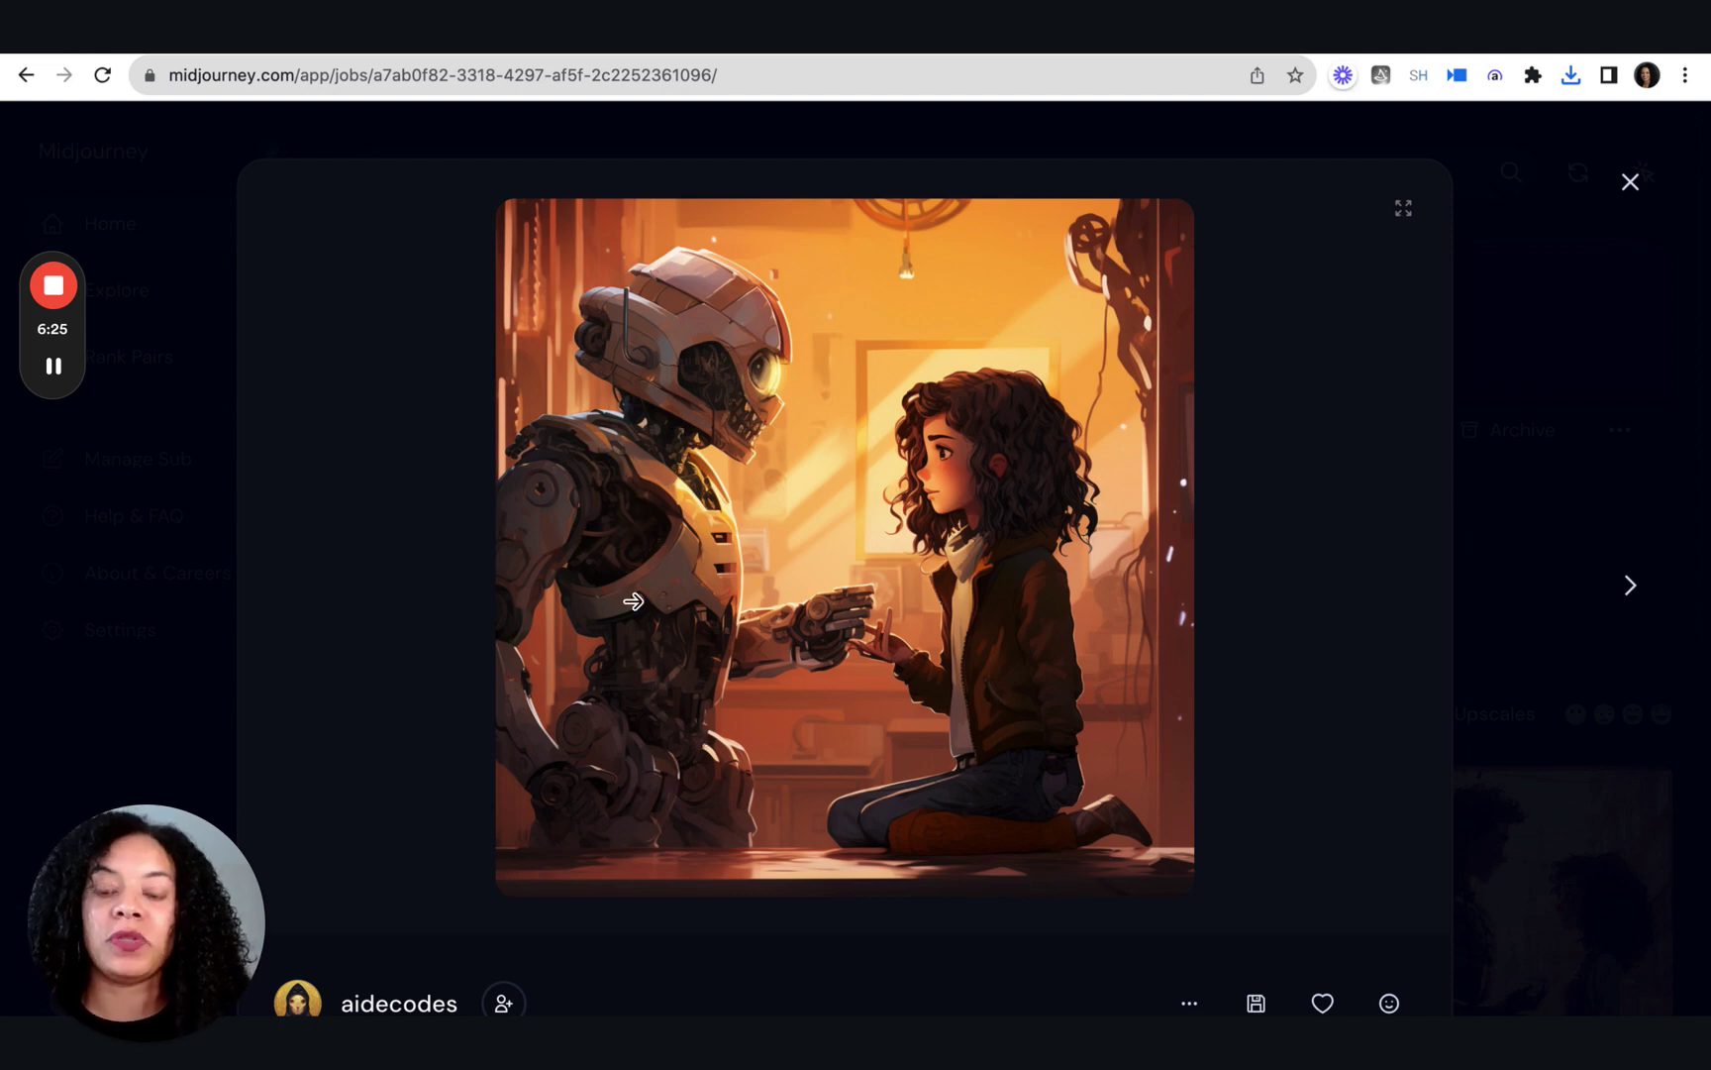
Step: Switch to Midjourney and examine its upscaled images of the cyberpunk robot and the curly-haired human one by one
{"action": "left_click", "coordinate": [1158, 701]}
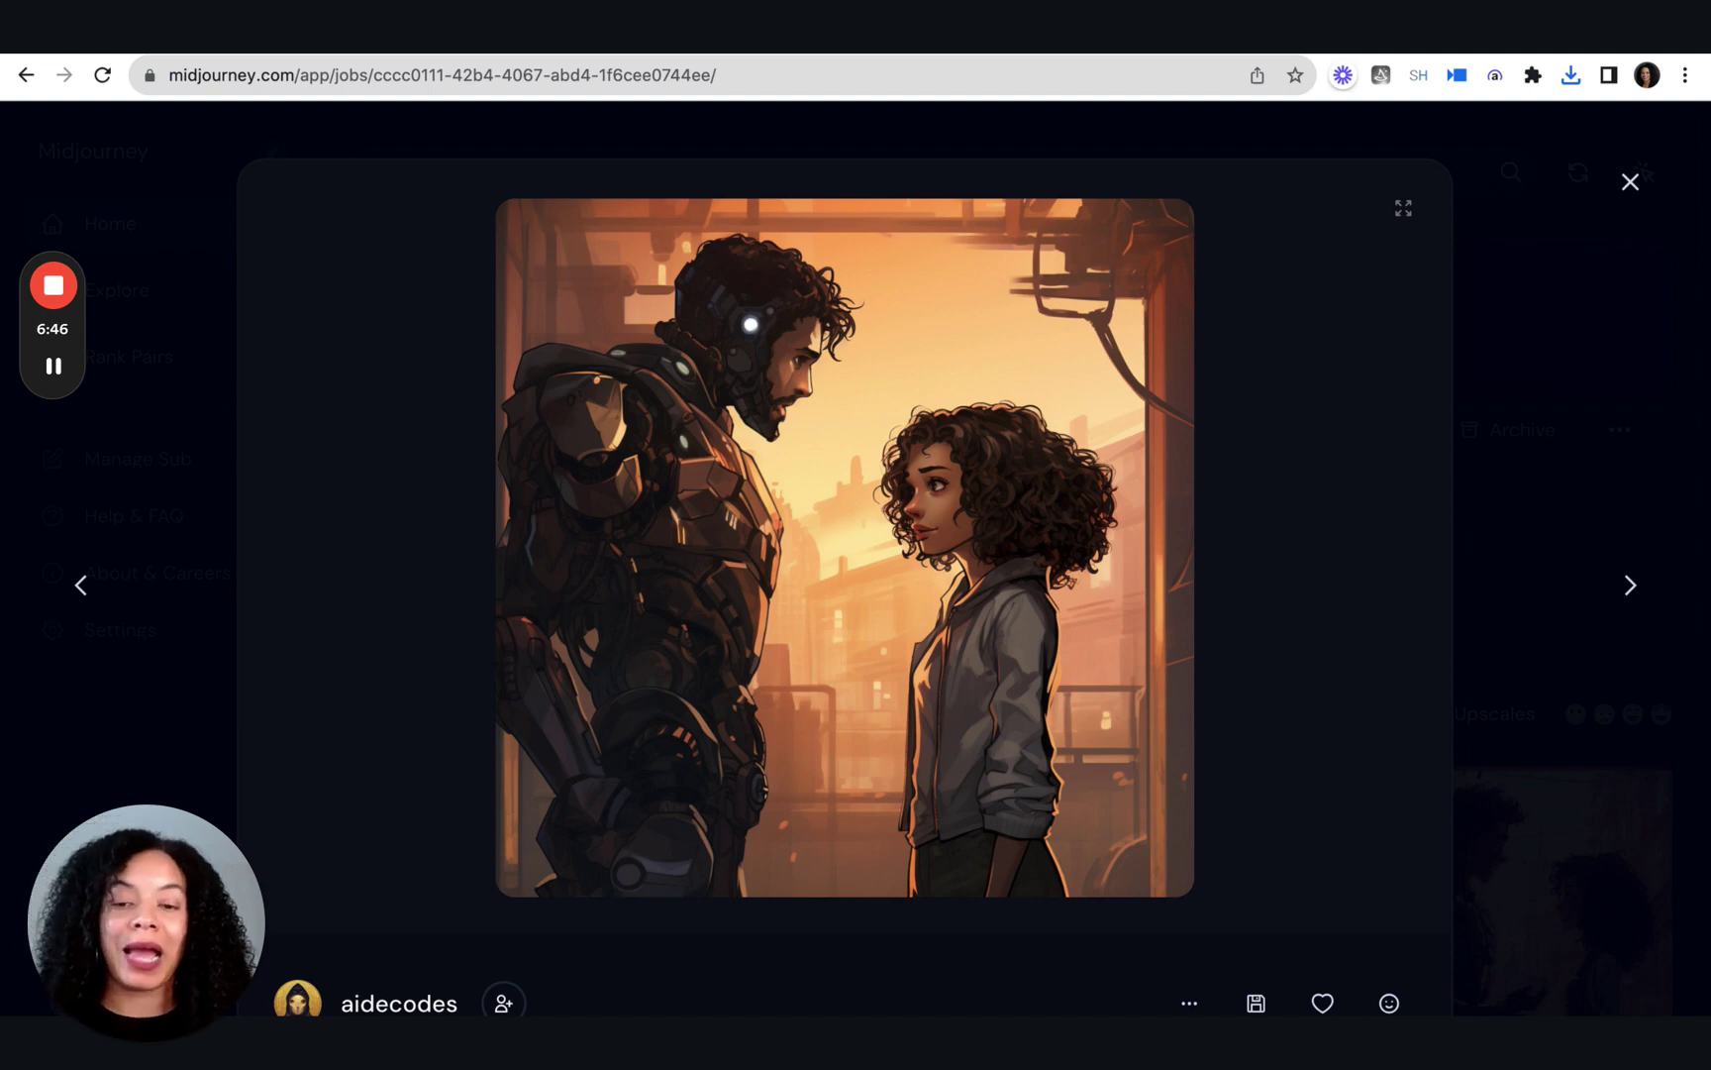
{"action": "left_click", "coordinate": [1144, 658]}
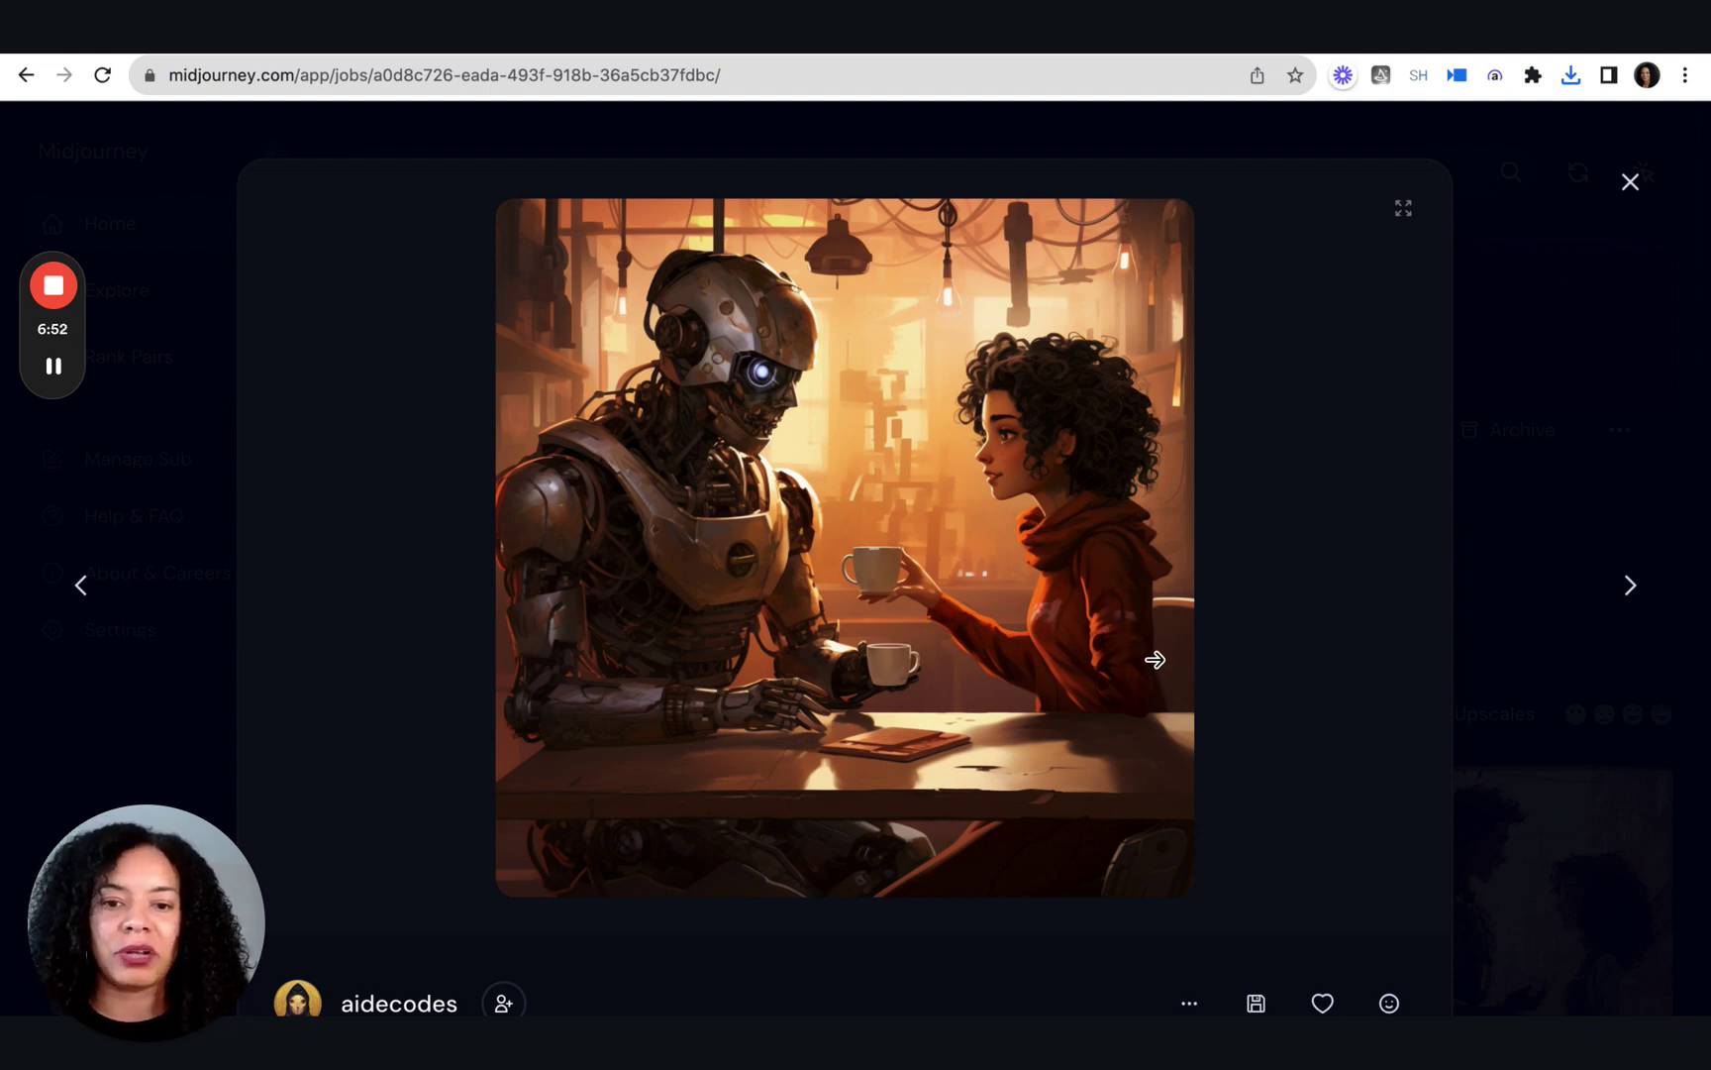
{"action": "left_click", "coordinate": [1155, 660]}
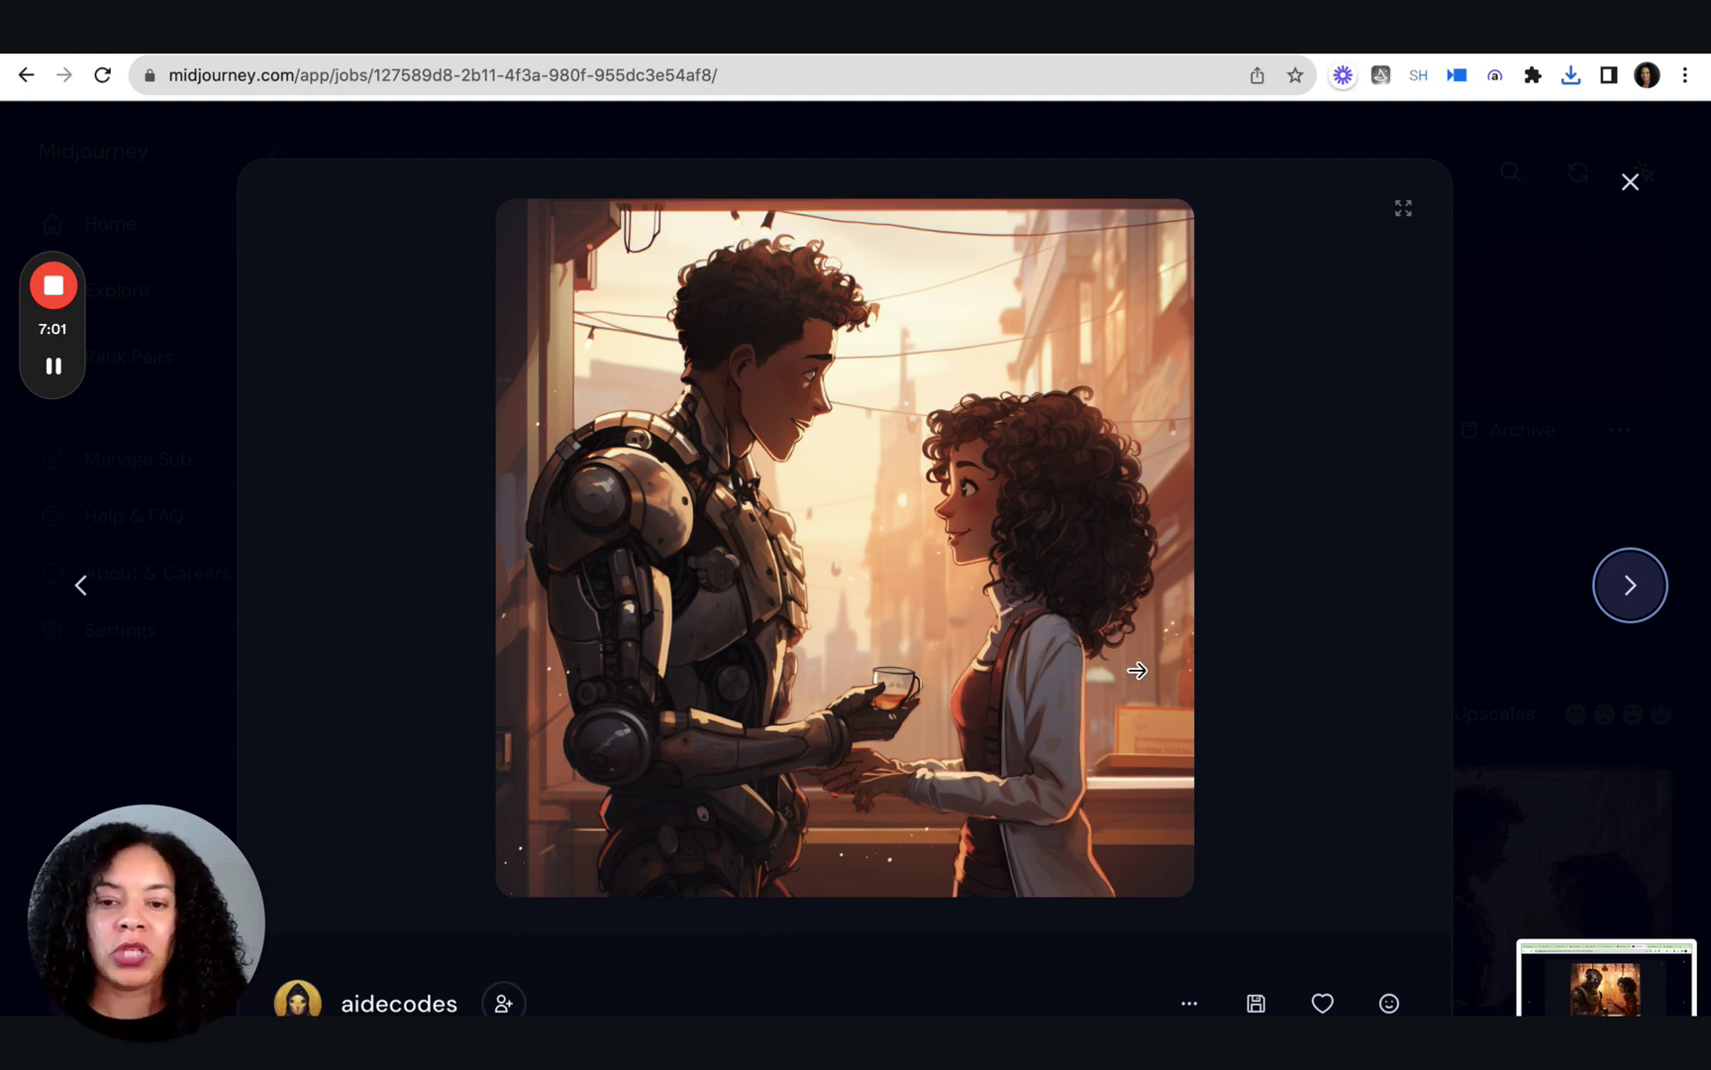
{"action": "key", "text": "super+Tab"}
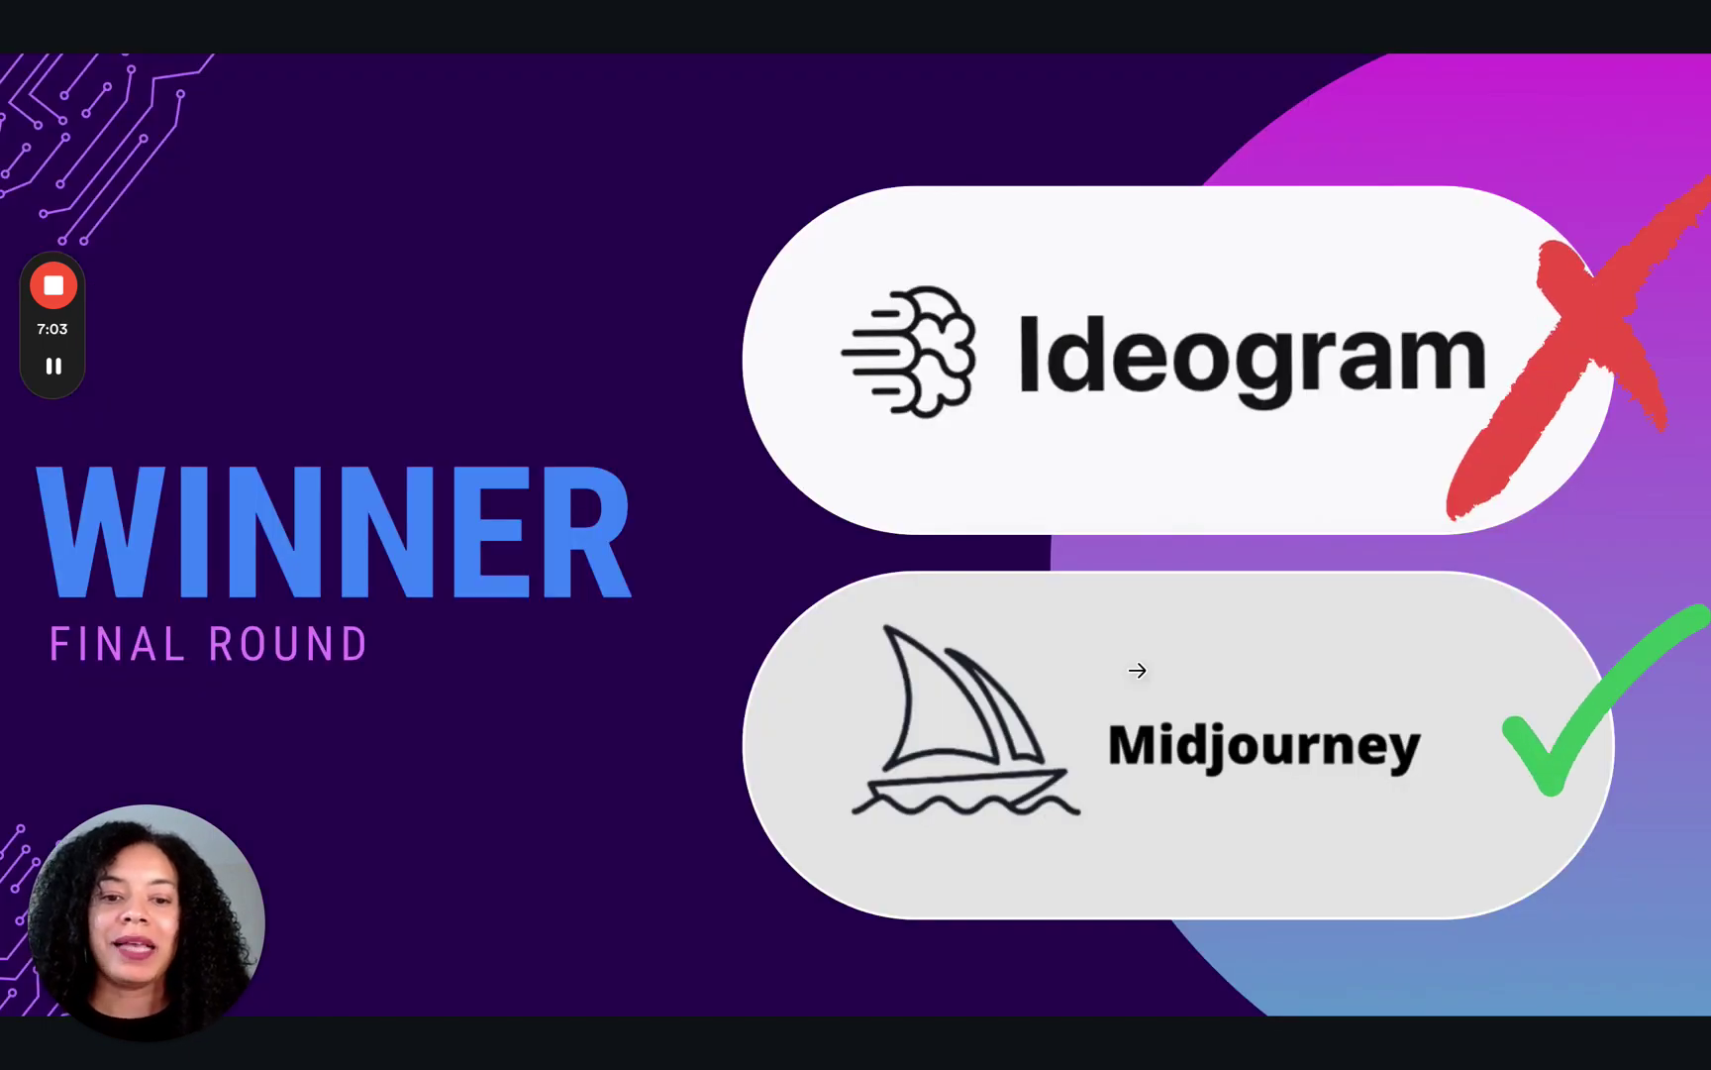